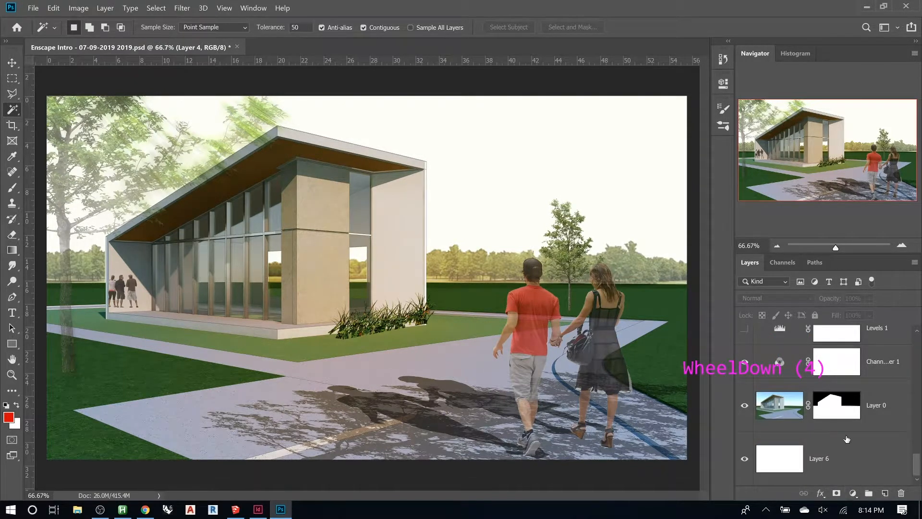
- Add a Solid Color fill layer with the color 2676d1
{"action": "scroll", "coordinate": [848, 441], "scroll_direction": "up", "scroll_amount": 2}
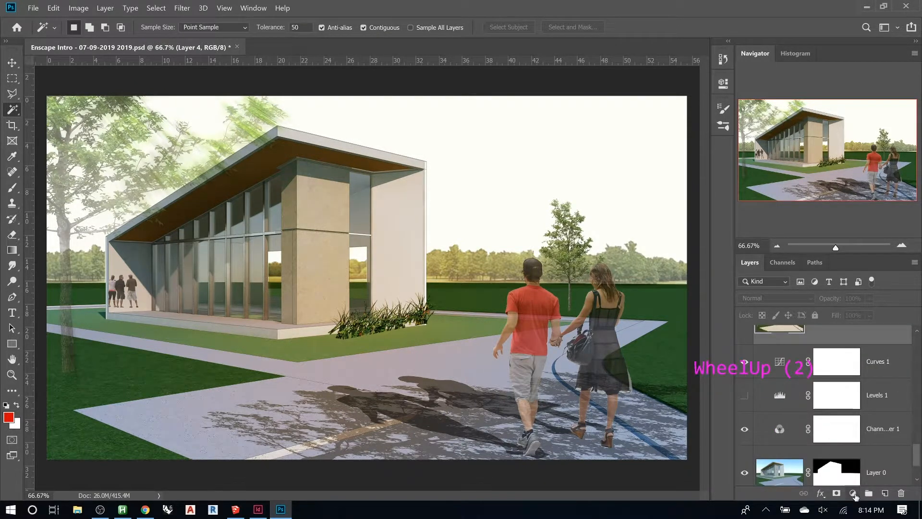
{"action": "left_click", "coordinate": [853, 493]}
{"action": "left_click", "coordinate": [837, 284]}
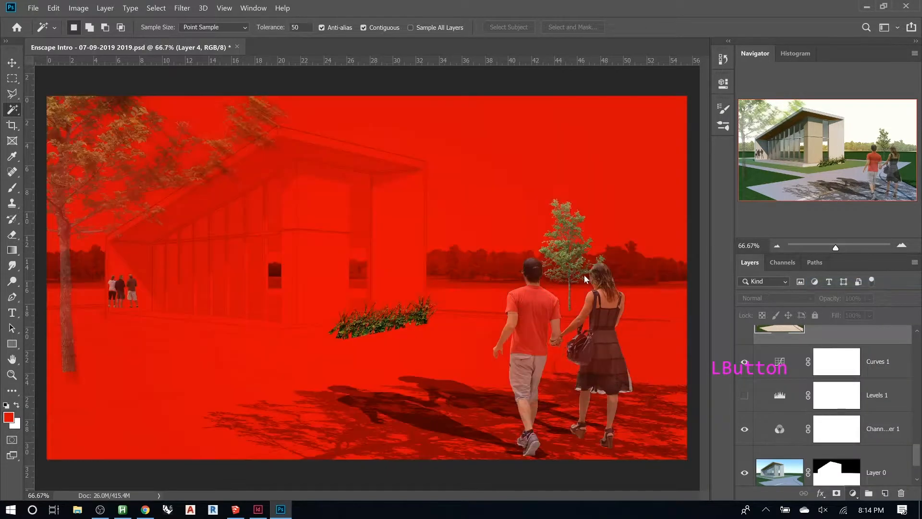
{"action": "left_click", "coordinate": [770, 262]}
{"action": "left_click_drag", "start_coordinate": [722, 228], "coordinate": [756, 266]}
{"action": "left_click", "coordinate": [769, 266]}
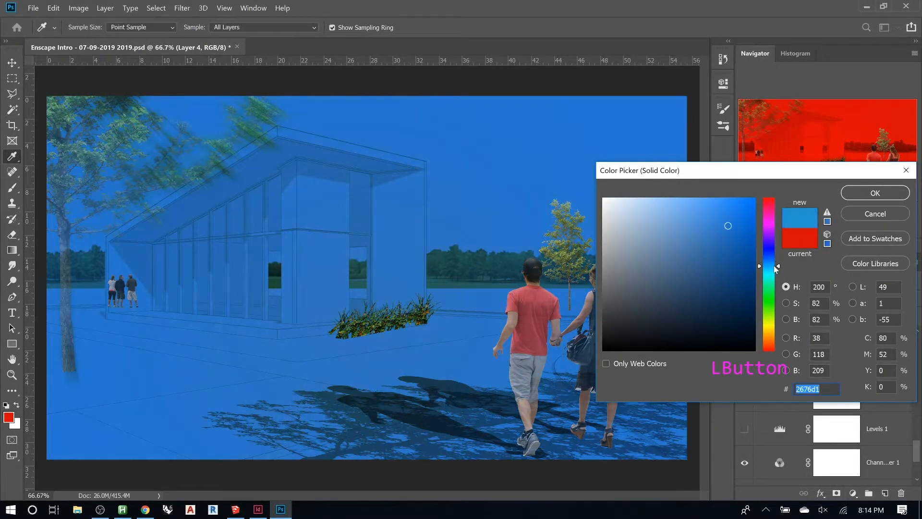
{"action": "left_click", "coordinate": [861, 192]}
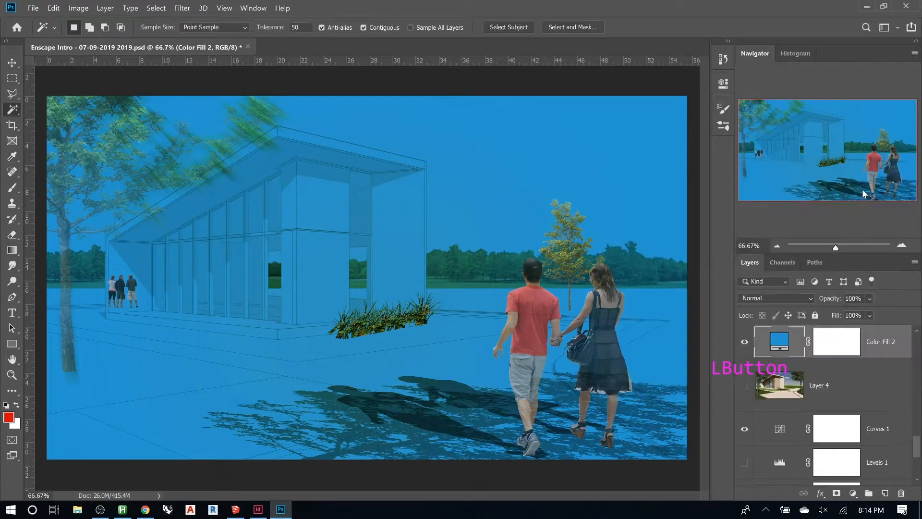
- Select the sky area with the Magic Wand on the linework Layer 1, toggling that layer's visibility
{"action": "left_click", "coordinate": [837, 350]}
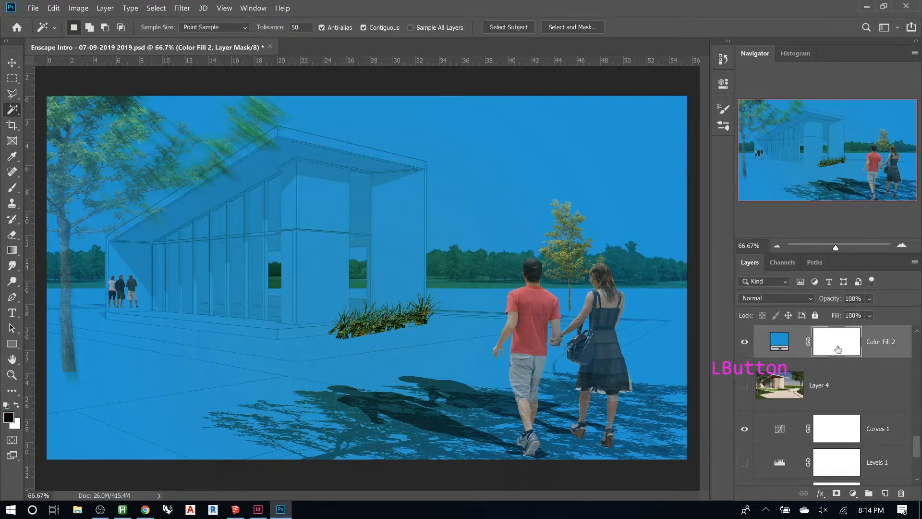
{"action": "scroll", "coordinate": [828, 368], "scroll_direction": "up", "scroll_amount": 2}
{"action": "left_click", "coordinate": [786, 368]}
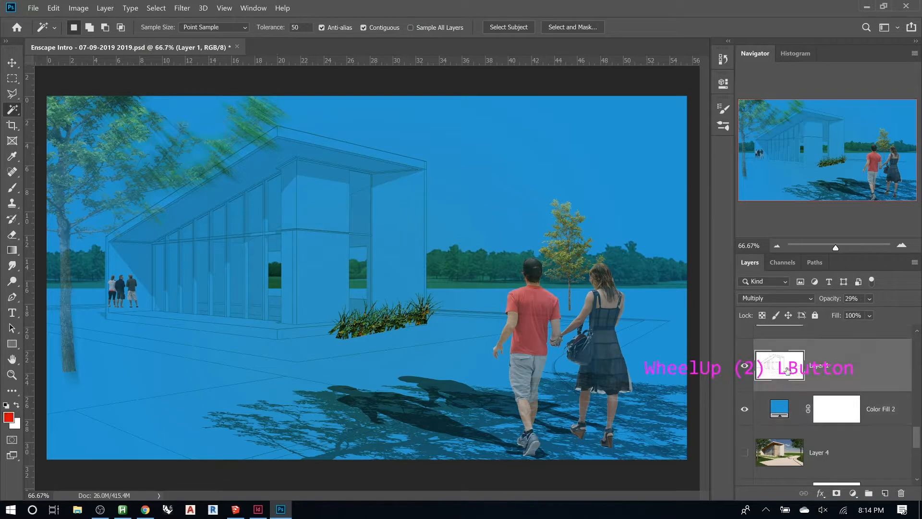
{"action": "left_click", "coordinate": [748, 368], "text": "alt"}
{"action": "left_click", "coordinate": [747, 369], "text": "alt"}
{"action": "left_click", "coordinate": [491, 193]}
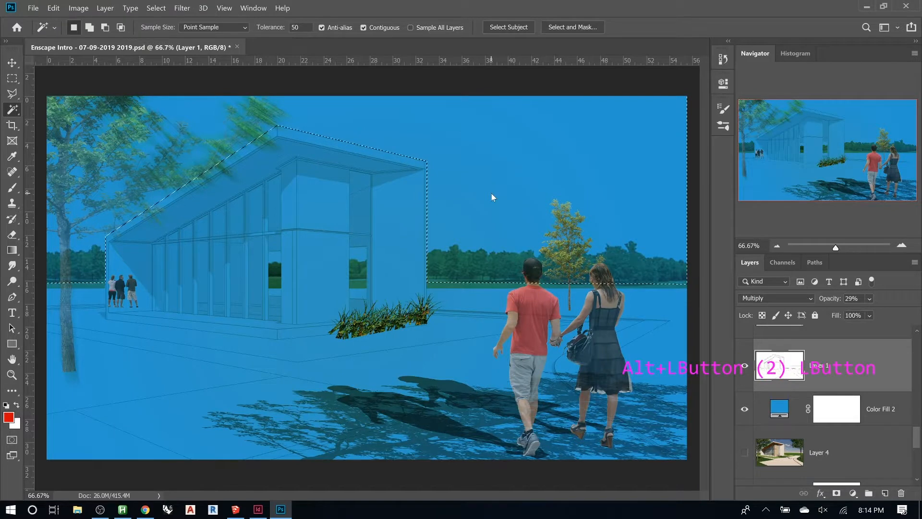
- Delete the Color Fill 2 layer mask and add a new mask from the sky selection
{"action": "left_click", "coordinate": [835, 412]}
{"action": "right_click", "coordinate": [835, 412]}
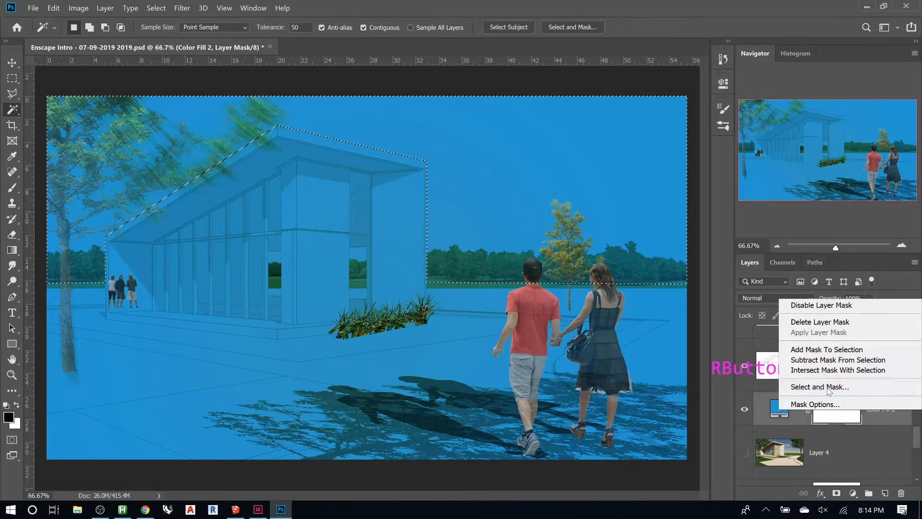
{"action": "left_click", "coordinate": [768, 320]}
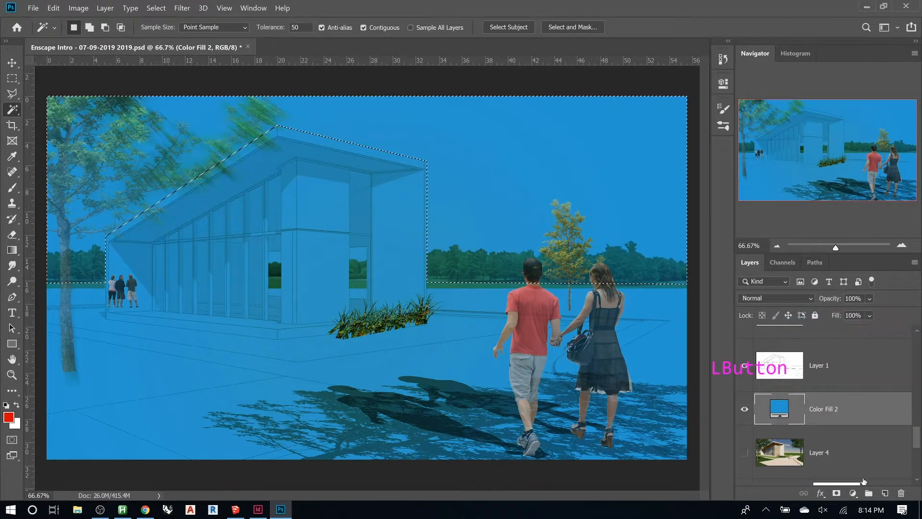
{"action": "left_click", "coordinate": [836, 493]}
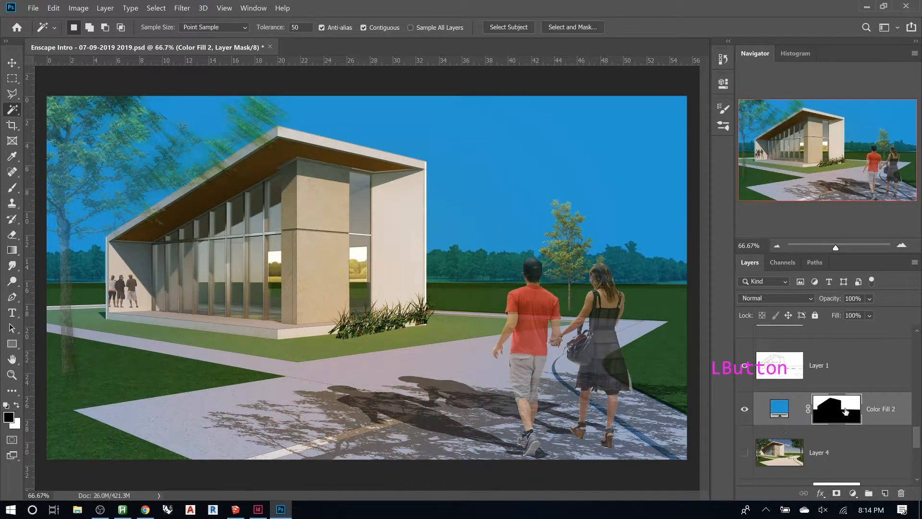
- Disable and re-enable the Color Fill 2 mask to compare the sky effect
{"action": "left_click", "coordinate": [845, 411], "text": "shift"}
{"action": "left_click", "coordinate": [847, 411], "text": "shift"}
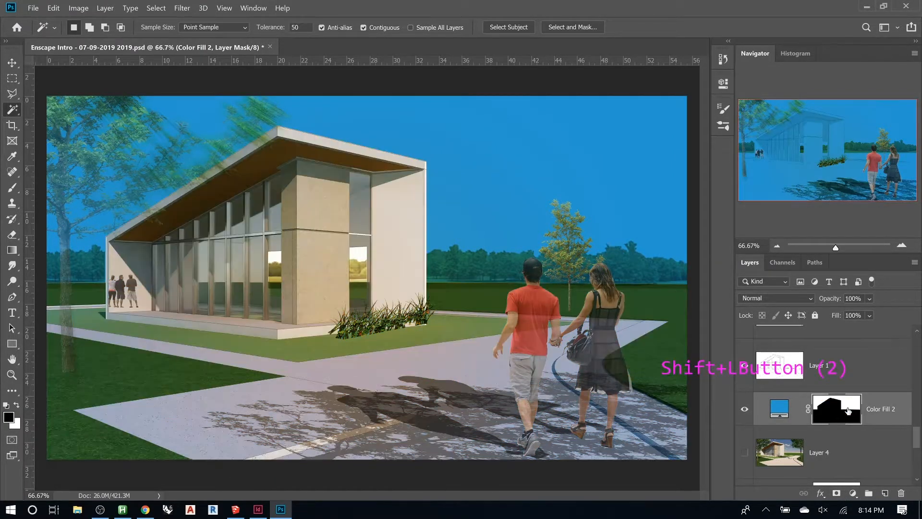
{"action": "left_click", "coordinate": [848, 411], "text": "shift"}
{"action": "left_click", "coordinate": [835, 409]}
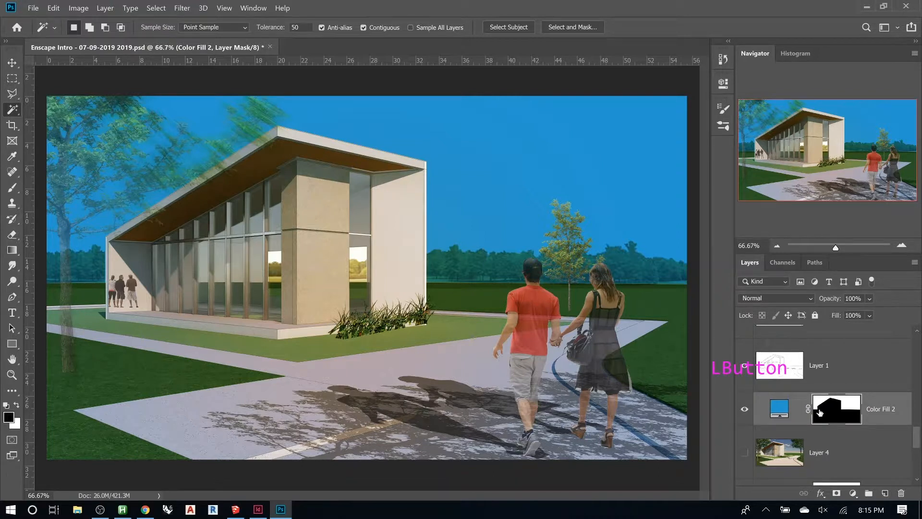
- Duplicate the Color Fill 2 layer and set the original fill's color to white ffffff
{"action": "key", "text": "g"}
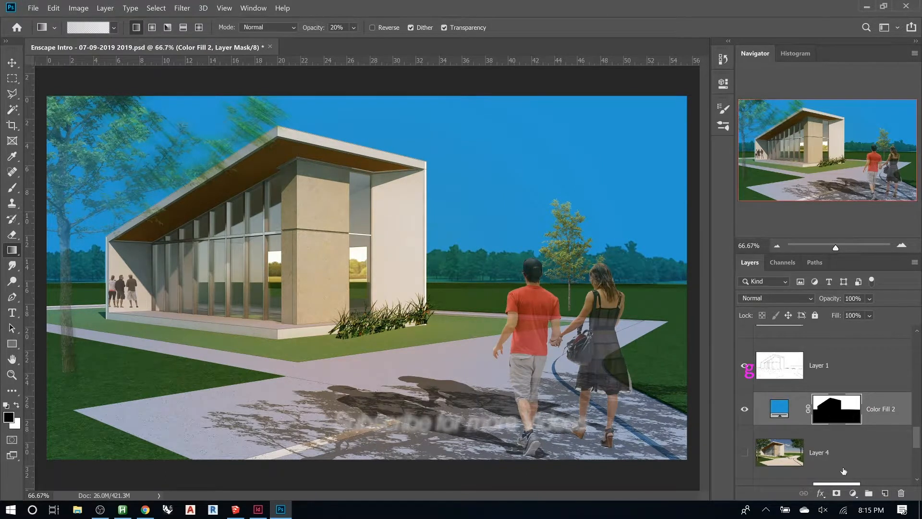
{"action": "key", "text": "ctrl+j"}
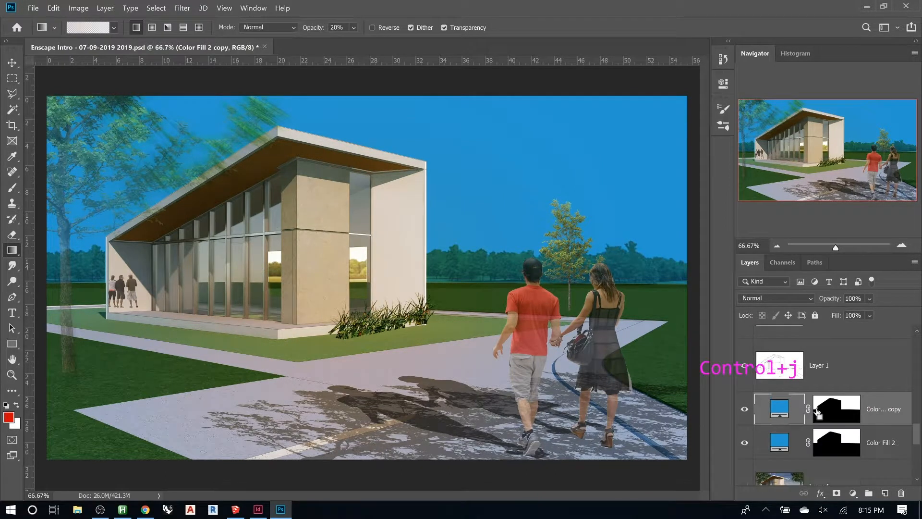
{"action": "left_click", "coordinate": [779, 440]}
{"action": "left_click", "coordinate": [779, 441]}
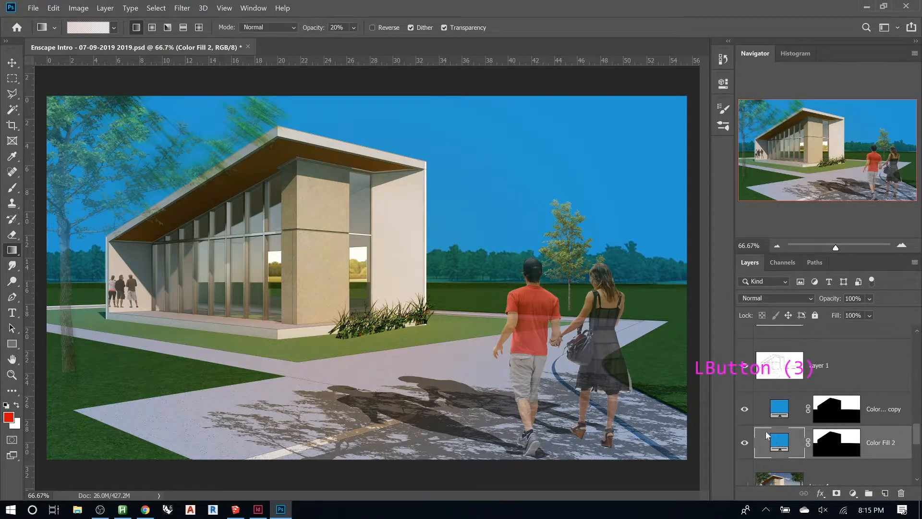
{"action": "left_click_drag", "start_coordinate": [653, 250], "coordinate": [604, 198]}
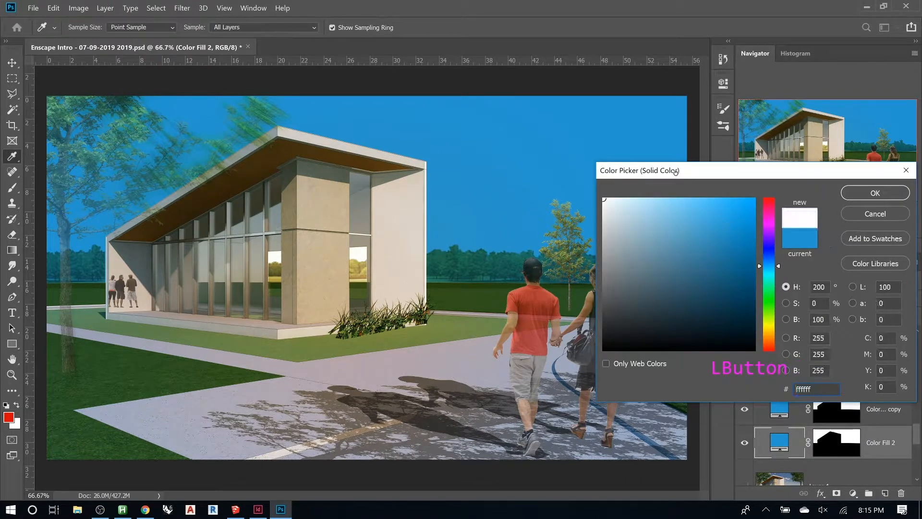
{"action": "left_click", "coordinate": [874, 193]}
- Hide and show the blue fill copy to compare it with the white fill beneath
{"action": "key", "text": "g"}
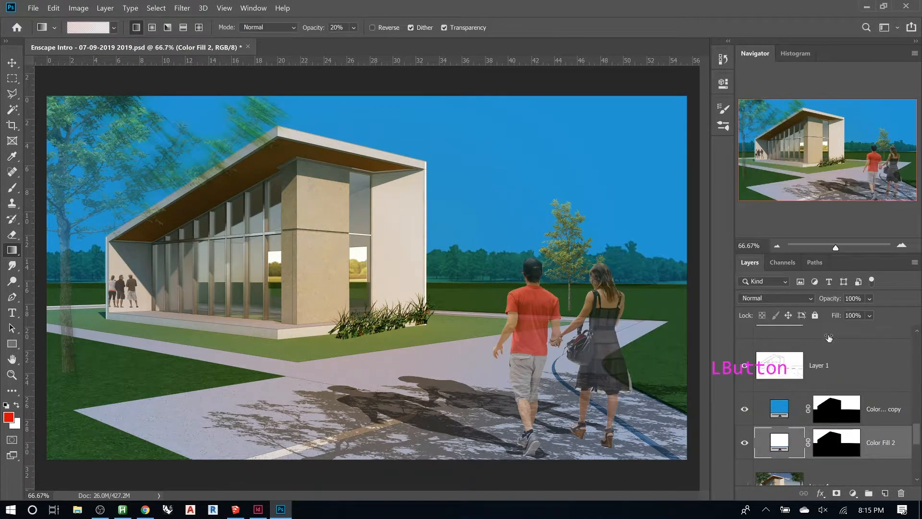
{"action": "left_click", "coordinate": [745, 412]}
{"action": "left_click", "coordinate": [746, 411]}
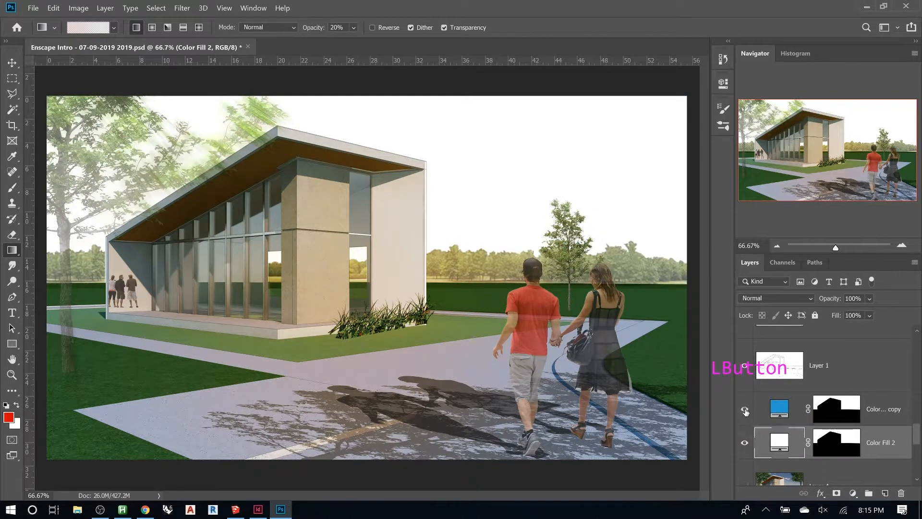
- Paint Foreground to Transparent black gradients on the blue copy's mask so the blue fades toward the horizon
{"action": "left_click", "coordinate": [816, 419]}
{"action": "key", "text": "g"}
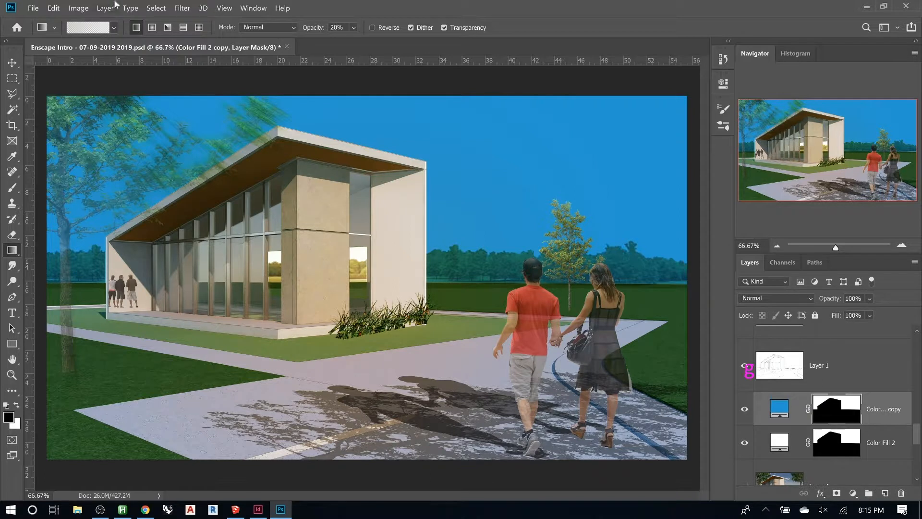
{"action": "left_click", "coordinate": [114, 28]}
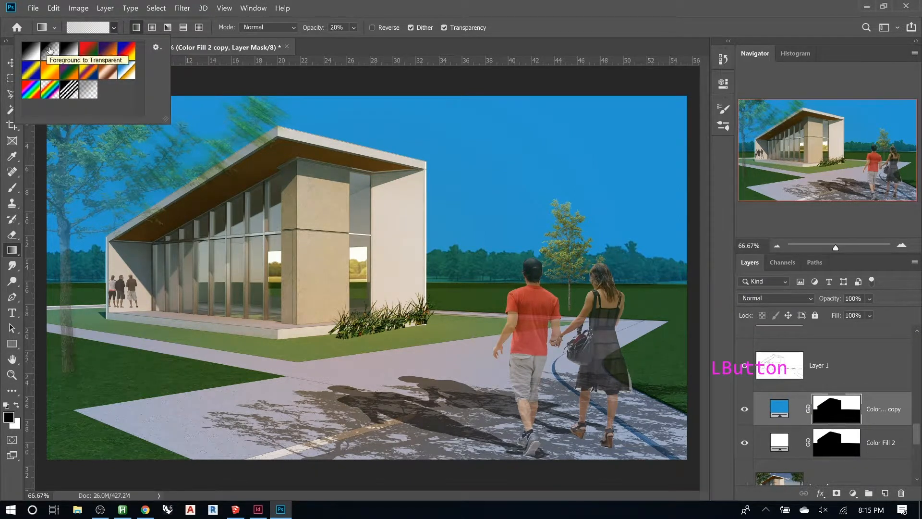
{"action": "left_click", "coordinate": [50, 50]}
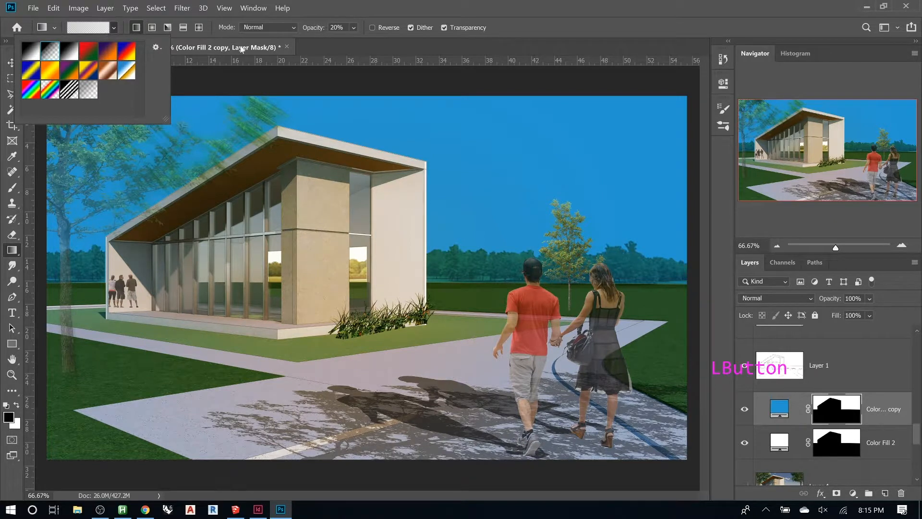
{"action": "left_click", "coordinate": [357, 18]}
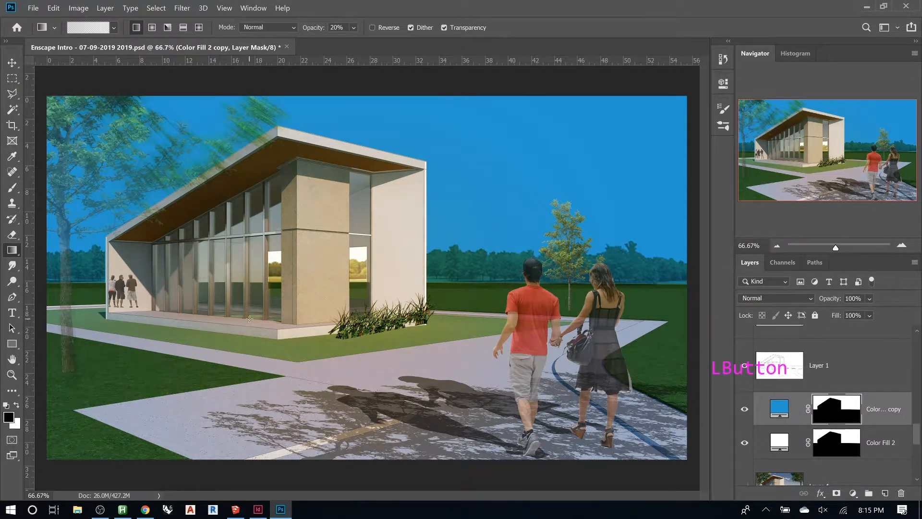
{"action": "left_click_drag", "start_coordinate": [419, 279], "coordinate": [419, 188]}
{"action": "left_click_drag", "start_coordinate": [420, 281], "coordinate": [445, 181]}
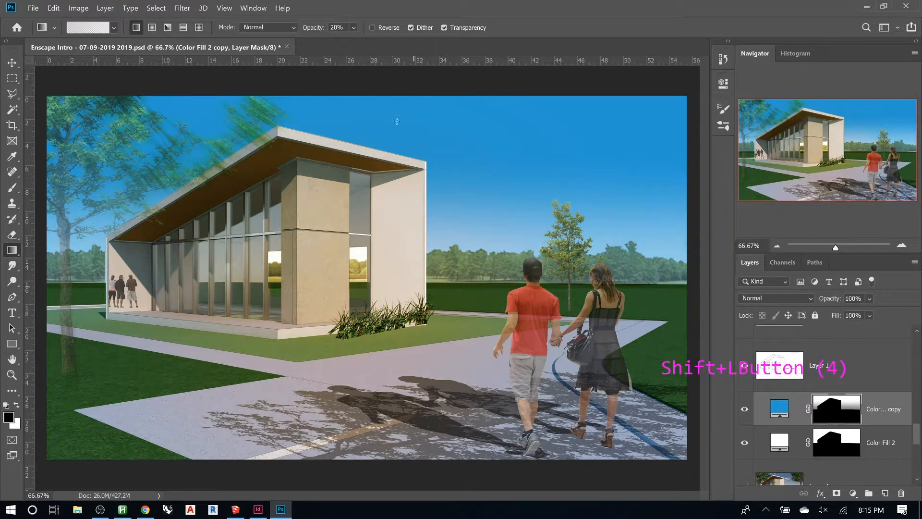
{"action": "left_click_drag", "start_coordinate": [439, 279], "coordinate": [449, 207]}
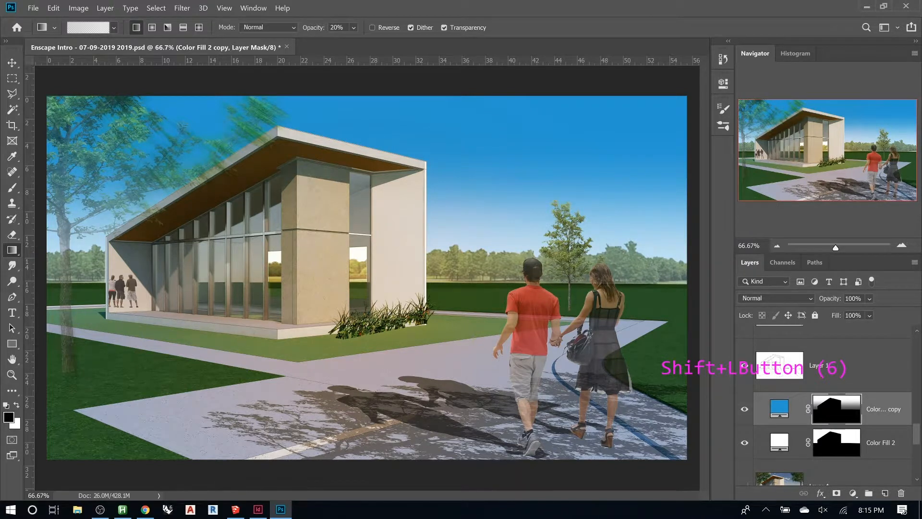
{"action": "left_click_drag", "start_coordinate": [678, 204], "coordinate": [296, 214]}
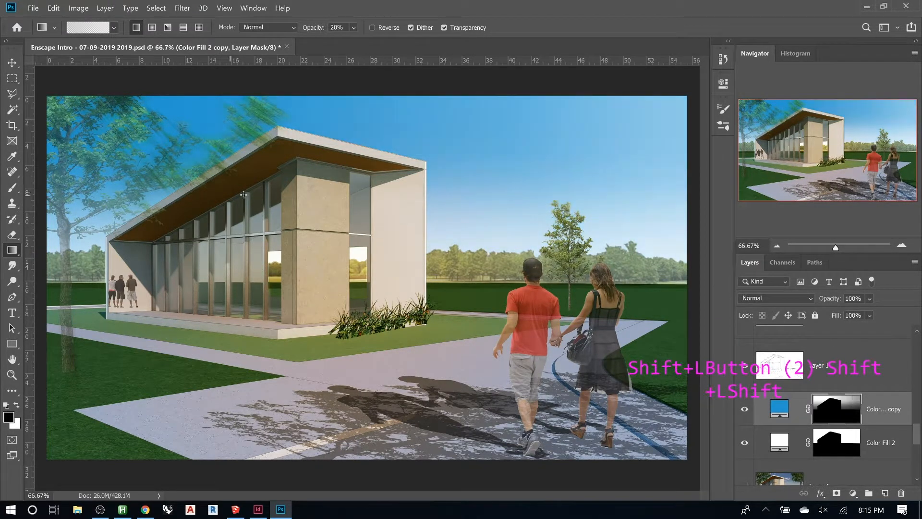
{"action": "left_click_drag", "start_coordinate": [66, 201], "coordinate": [252, 187]}
{"action": "left_click_drag", "start_coordinate": [72, 207], "coordinate": [383, 205]}
{"action": "left_click_drag", "start_coordinate": [418, 320], "coordinate": [418, 84]}
{"action": "left_click_drag", "start_coordinate": [423, 272], "coordinate": [423, 85]}
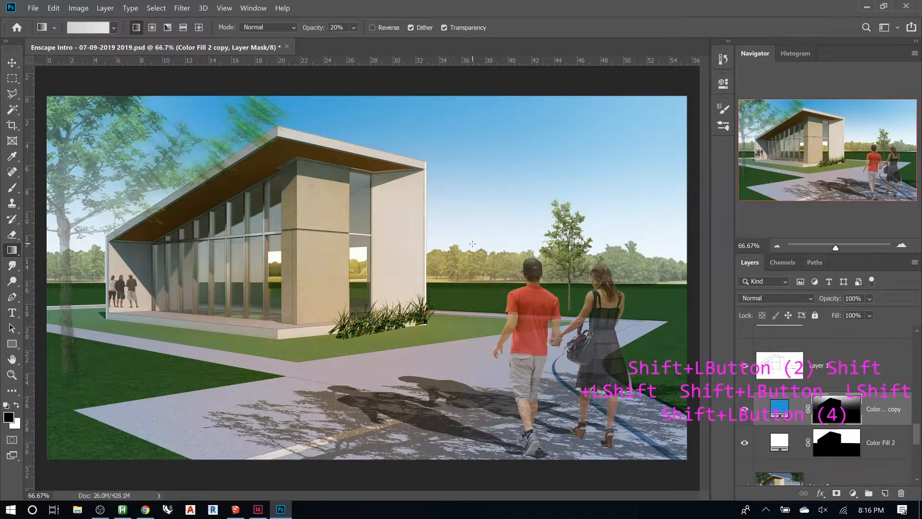
- Delete Layer 3
{"action": "scroll", "coordinate": [824, 378], "scroll_direction": "up", "scroll_amount": 3}
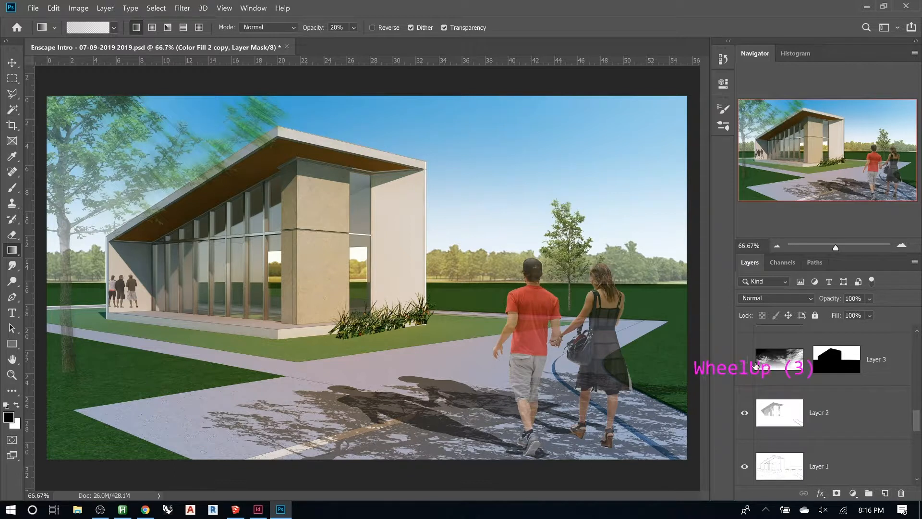
{"action": "left_click", "coordinate": [777, 359]}
{"action": "key", "text": "Delete"}
- Switch to Chrome and search Google in a new tab for high res sky
{"action": "left_click", "coordinate": [145, 509]}
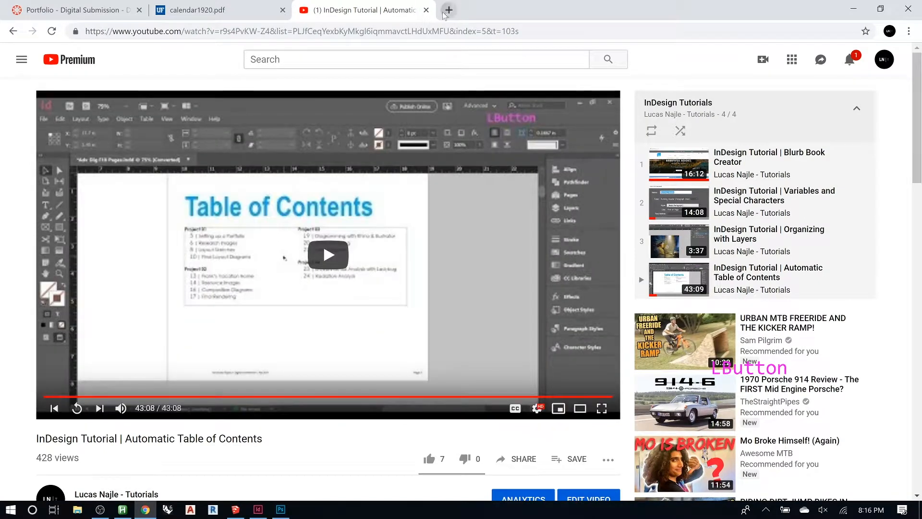
{"action": "left_click", "coordinate": [448, 11]}
{"action": "type", "text": "h"}
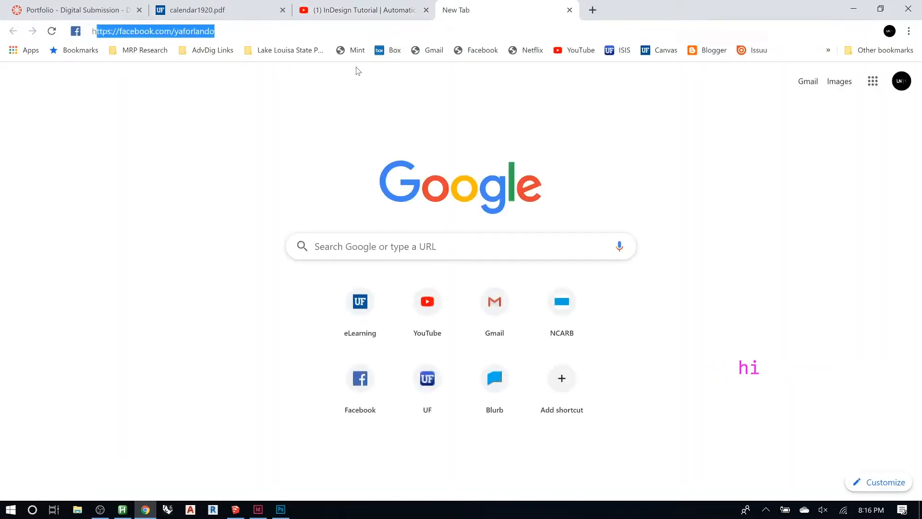
{"action": "type", "text": "igh res sky"}
{"action": "key", "text": "Return"}
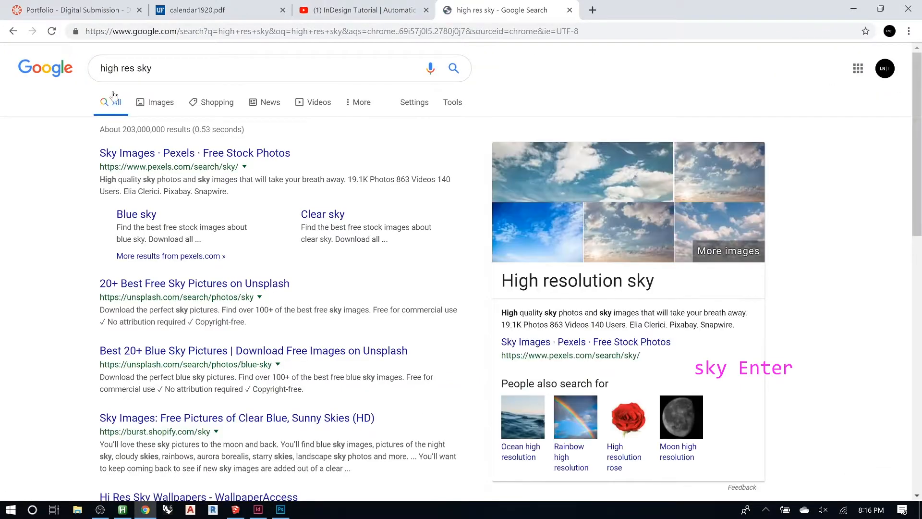
- Browse the Google Images results for high res sky, previewing several sky photos to compare their resolution
{"action": "left_click", "coordinate": [142, 101]}
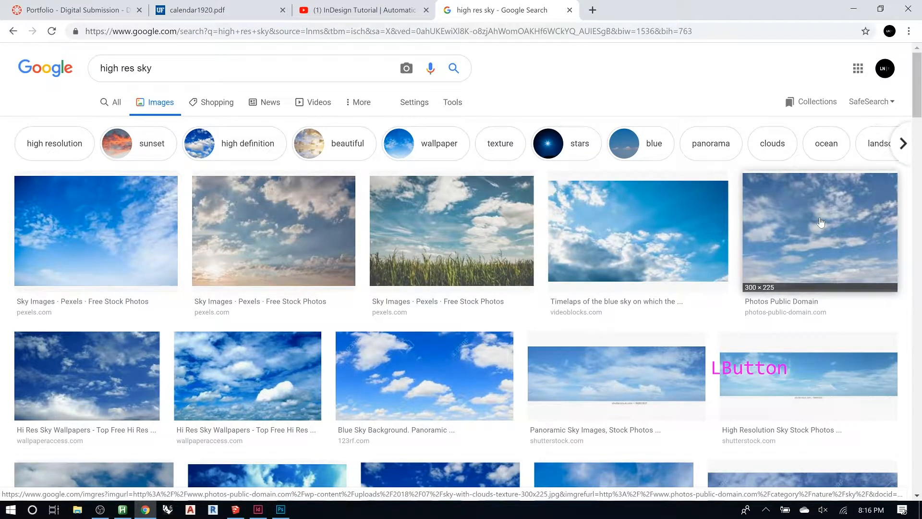
{"action": "scroll", "coordinate": [821, 222], "scroll_direction": "down", "scroll_amount": 2}
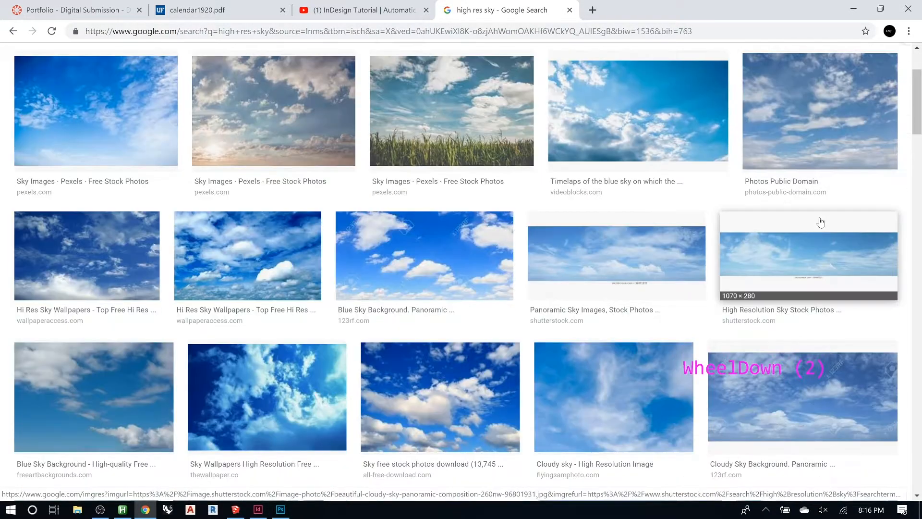
{"action": "left_click", "coordinate": [835, 112]}
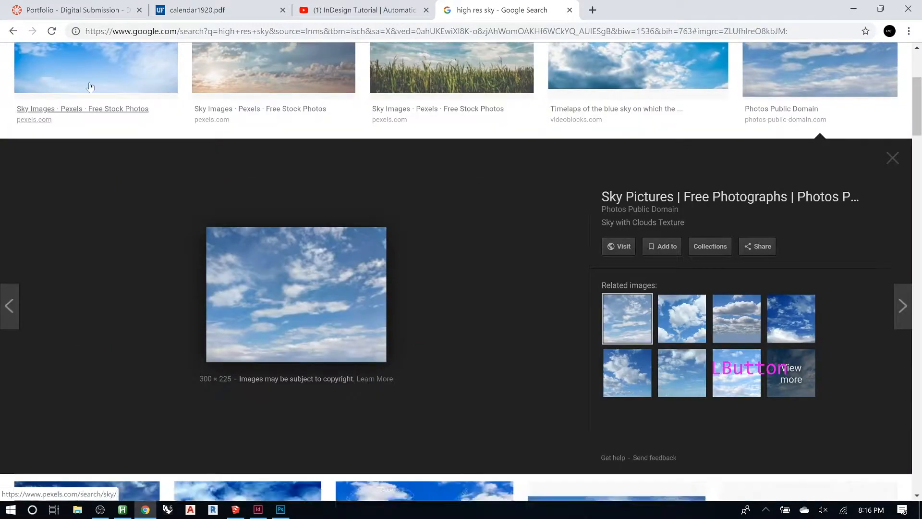
{"action": "left_click", "coordinate": [78, 60]}
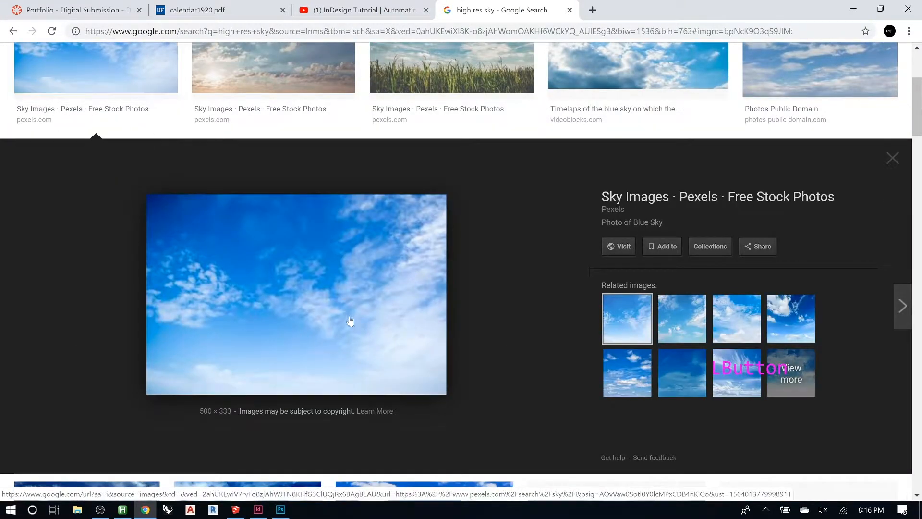
{"action": "scroll", "coordinate": [367, 286], "scroll_direction": "down", "scroll_amount": 6}
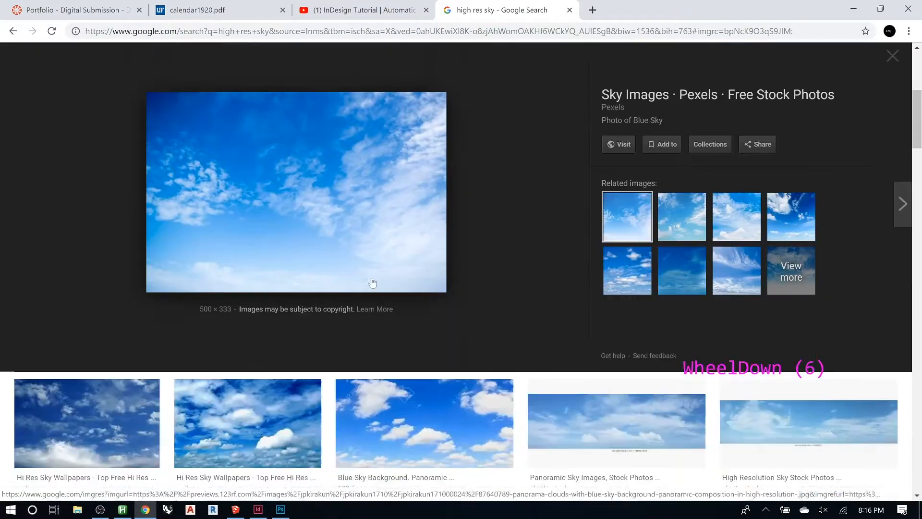
{"action": "scroll", "coordinate": [373, 282], "scroll_direction": "down", "scroll_amount": 3}
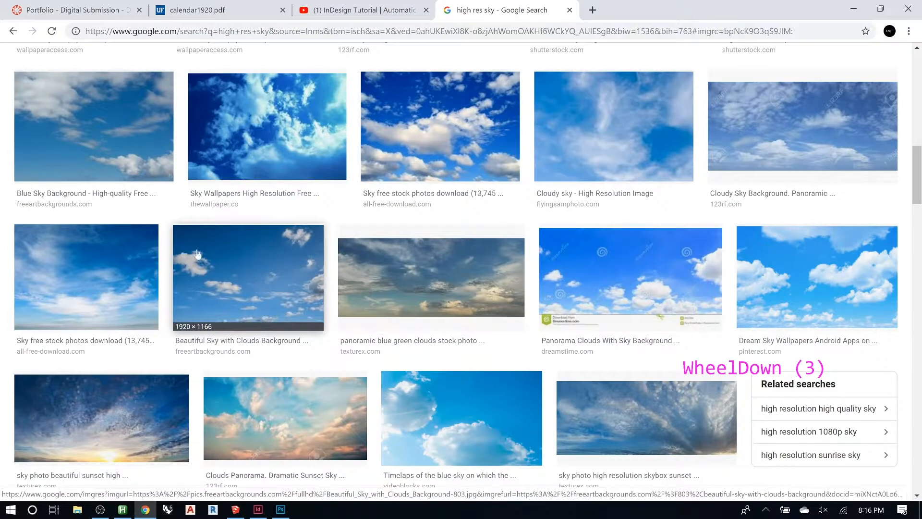
{"action": "left_click", "coordinate": [106, 262]}
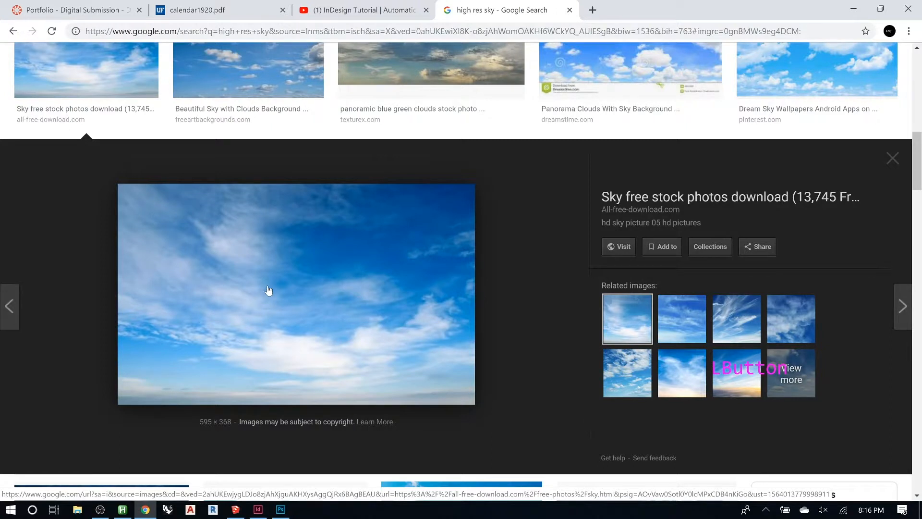
{"action": "left_click", "coordinate": [740, 325]}
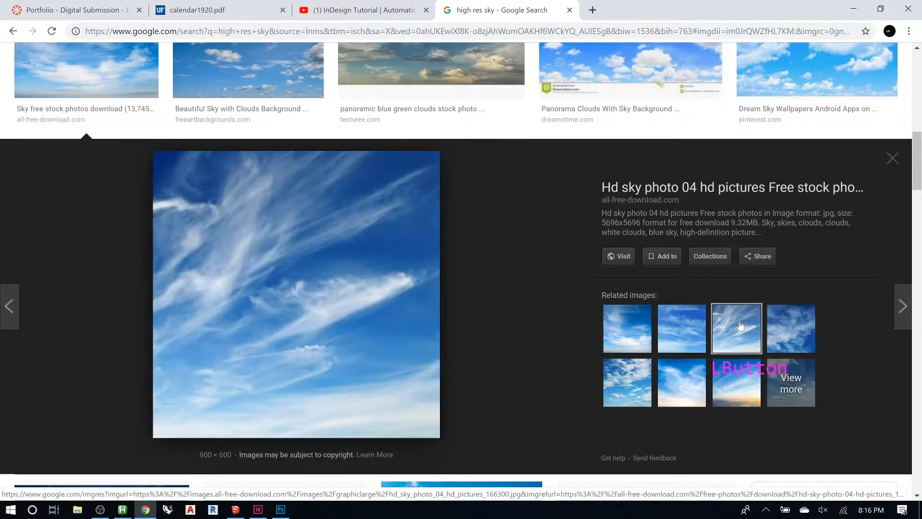
{"action": "left_click", "coordinate": [687, 326]}
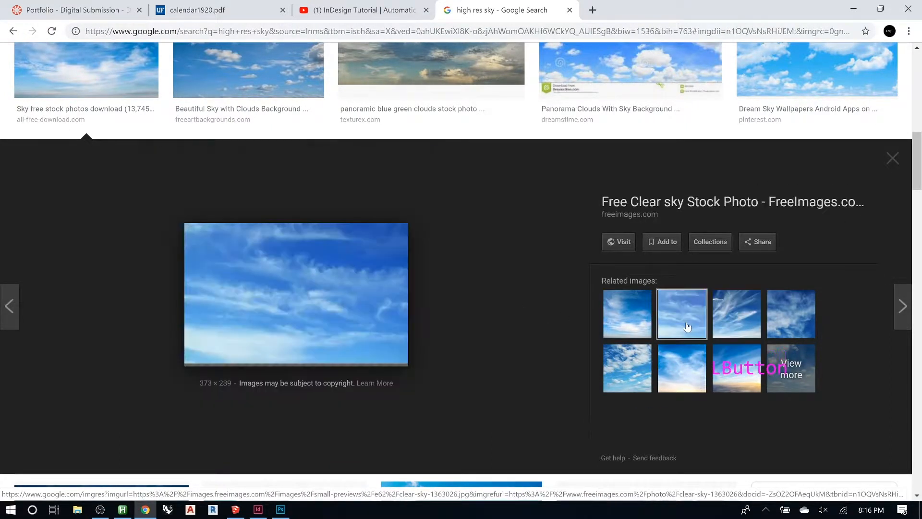
{"action": "scroll", "coordinate": [409, 237], "scroll_direction": "down", "scroll_amount": 5}
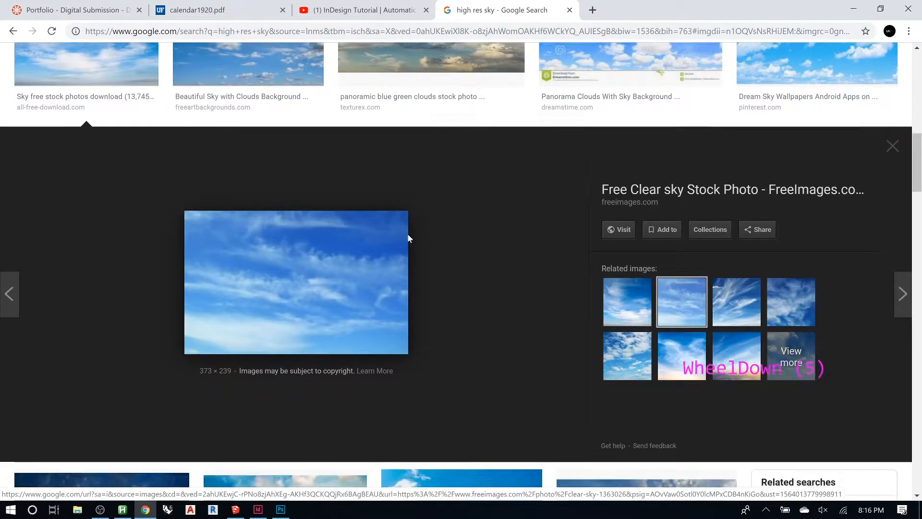
{"action": "scroll", "coordinate": [408, 238], "scroll_direction": "down", "scroll_amount": 6}
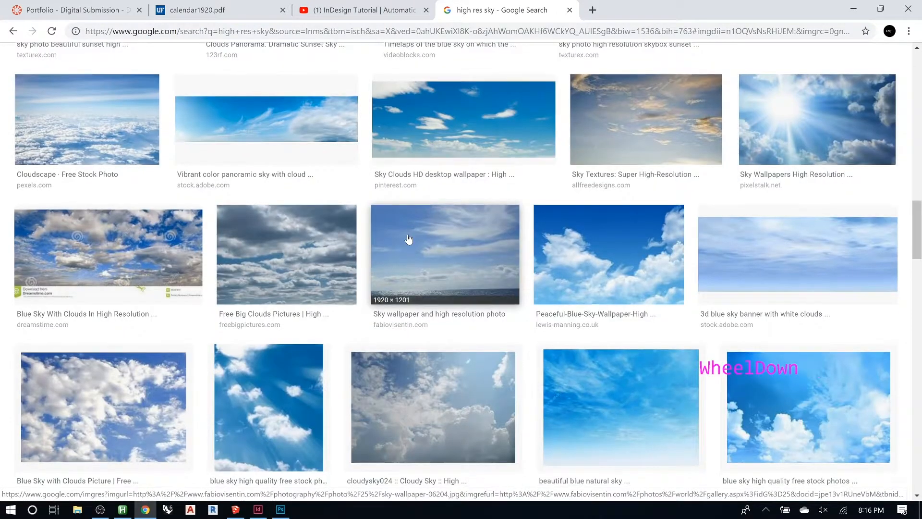
{"action": "scroll", "coordinate": [408, 239], "scroll_direction": "down", "scroll_amount": 6}
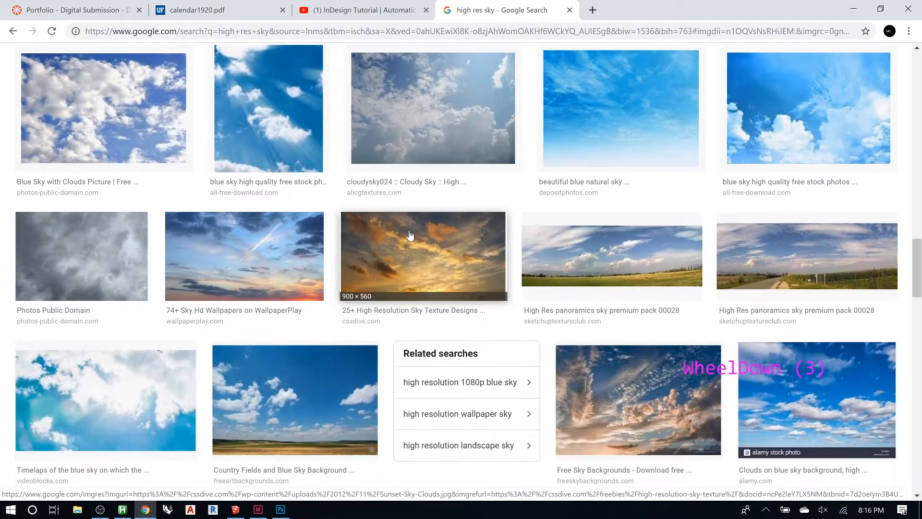
{"action": "scroll", "coordinate": [409, 234], "scroll_direction": "down", "scroll_amount": 8}
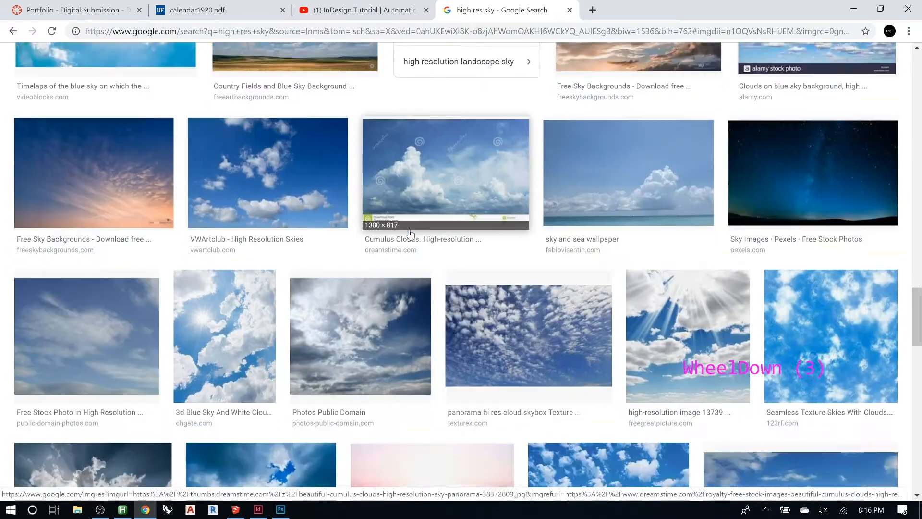
{"action": "scroll", "coordinate": [411, 234], "scroll_direction": "down", "scroll_amount": 2}
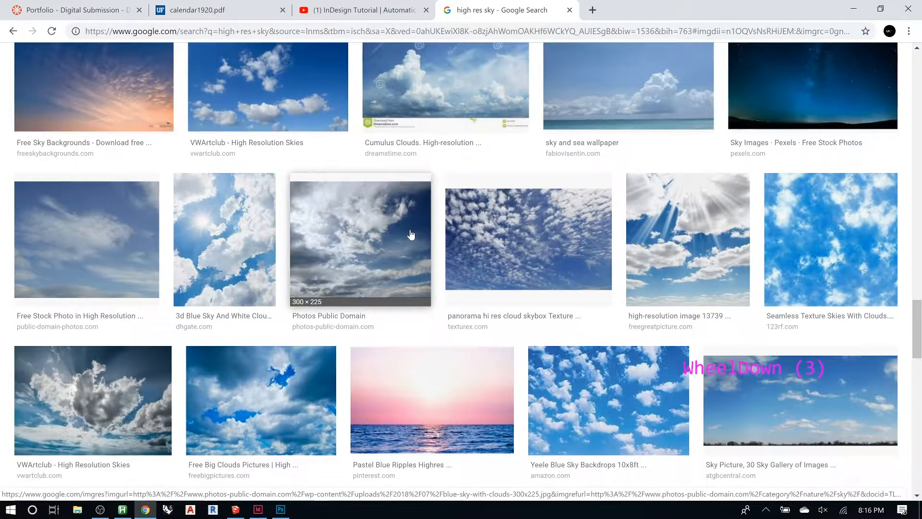
{"action": "scroll", "coordinate": [409, 234], "scroll_direction": "down", "scroll_amount": 7}
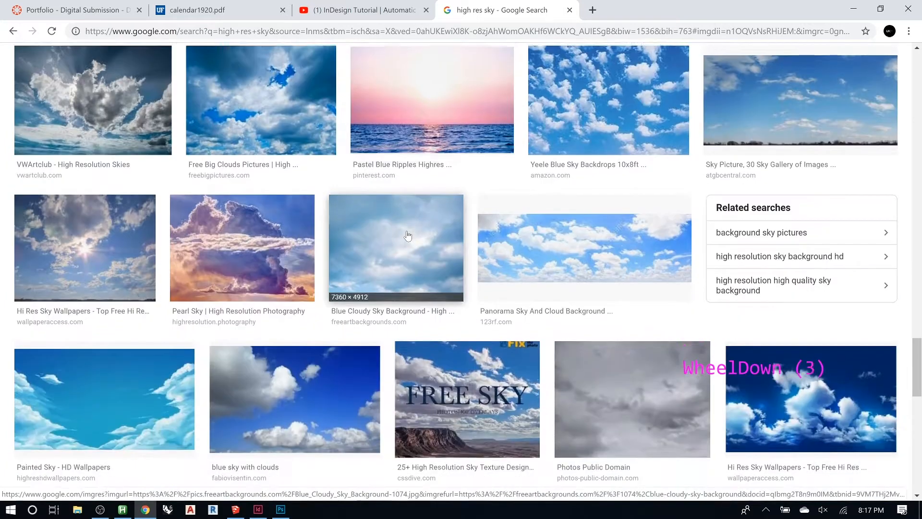
{"action": "scroll", "coordinate": [408, 235], "scroll_direction": "down", "scroll_amount": 5}
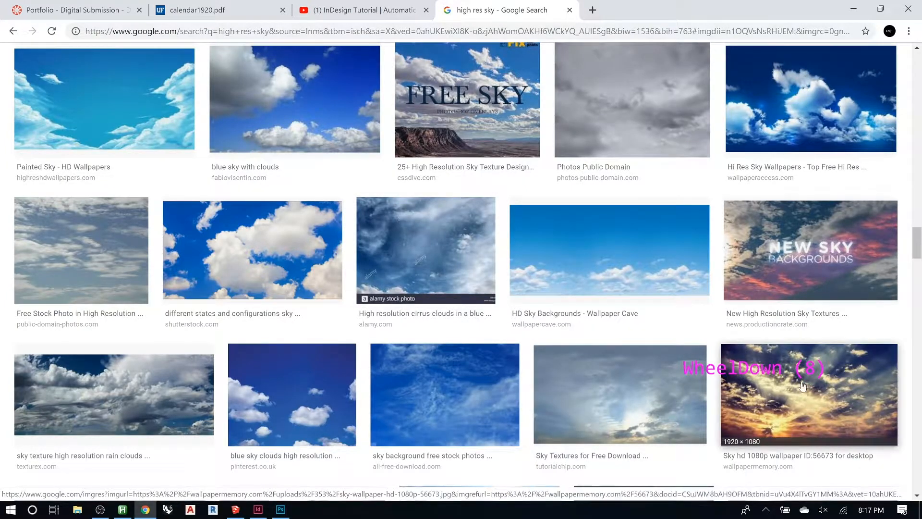
{"action": "scroll", "coordinate": [608, 175], "scroll_direction": "down", "scroll_amount": 6}
{"action": "scroll", "coordinate": [599, 197], "scroll_direction": "down", "scroll_amount": 2}
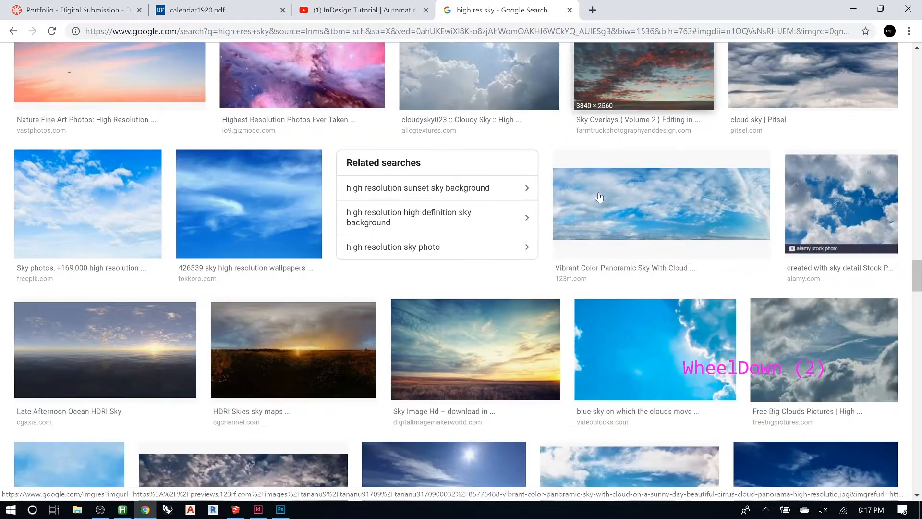
{"action": "scroll", "coordinate": [599, 197], "scroll_direction": "down", "scroll_amount": 4}
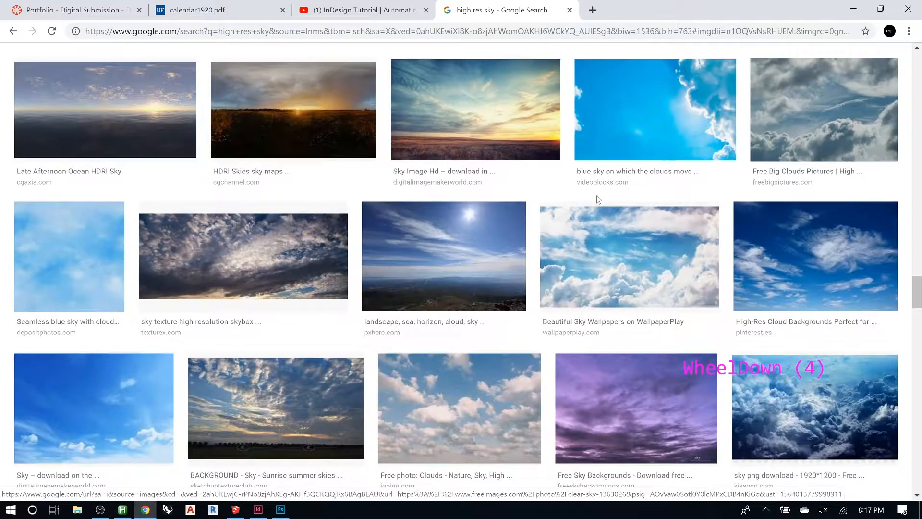
{"action": "scroll", "coordinate": [598, 197], "scroll_direction": "down", "scroll_amount": 2}
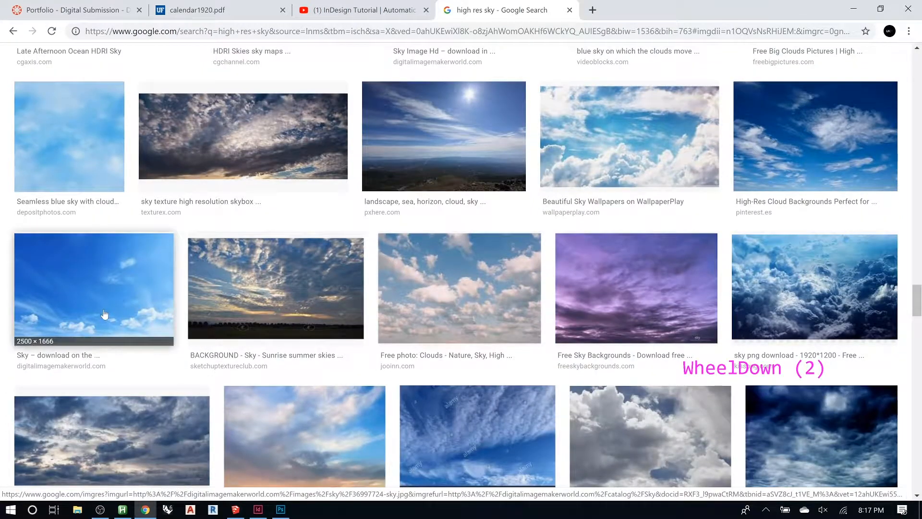
- Open the 2500 × 1666 blue sky photo preview and copy the image
{"action": "left_click", "coordinate": [104, 314]}
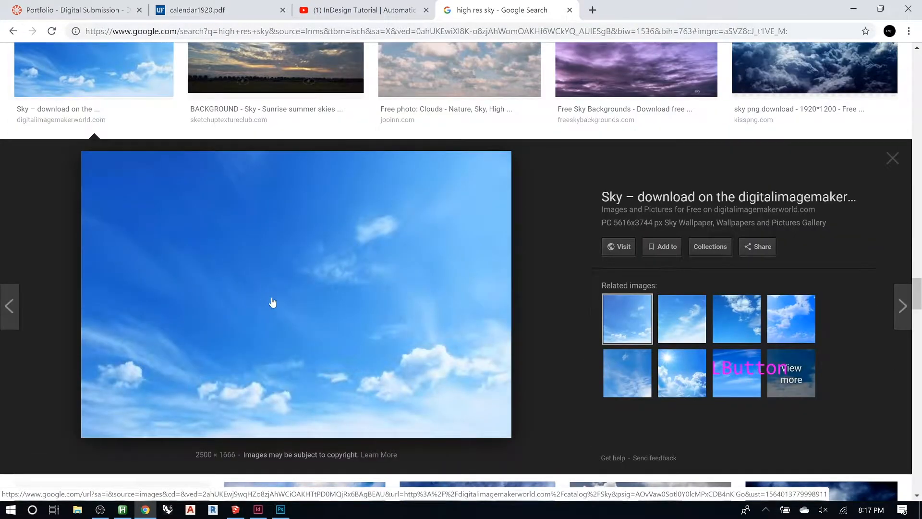
{"action": "right_click", "coordinate": [254, 289]}
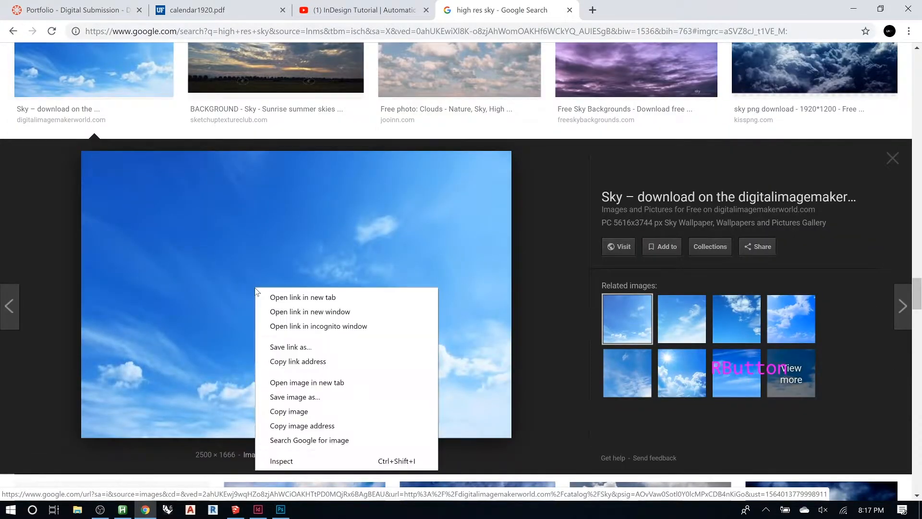
{"action": "left_click", "coordinate": [297, 414]}
- Switch to Photoshop, paste the sky photo as a new layer, then move and scale it to span the render's sky
{"action": "left_click", "coordinate": [855, 10]}
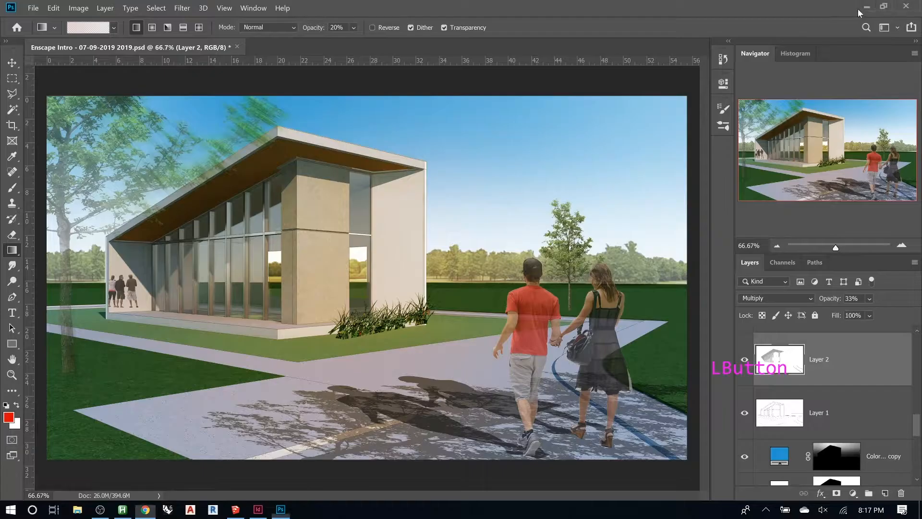
{"action": "key", "text": "ctrl+v"}
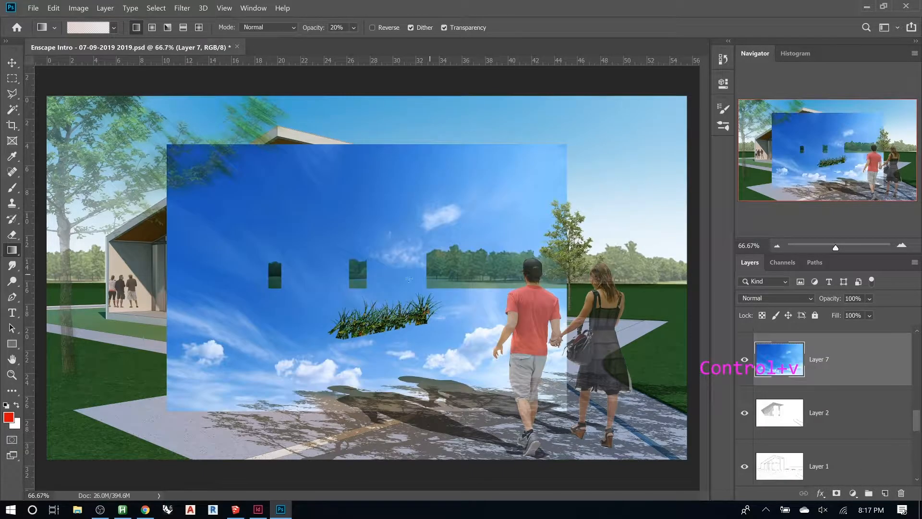
{"action": "key", "text": "v"}
{"action": "left_click_drag", "start_coordinate": [430, 260], "coordinate": [302, 159]}
{"action": "key", "text": "ctrl"}
{"action": "key", "text": "ctrl+t"}
{"action": "left_click_drag", "start_coordinate": [440, 178], "coordinate": [689, 189]}
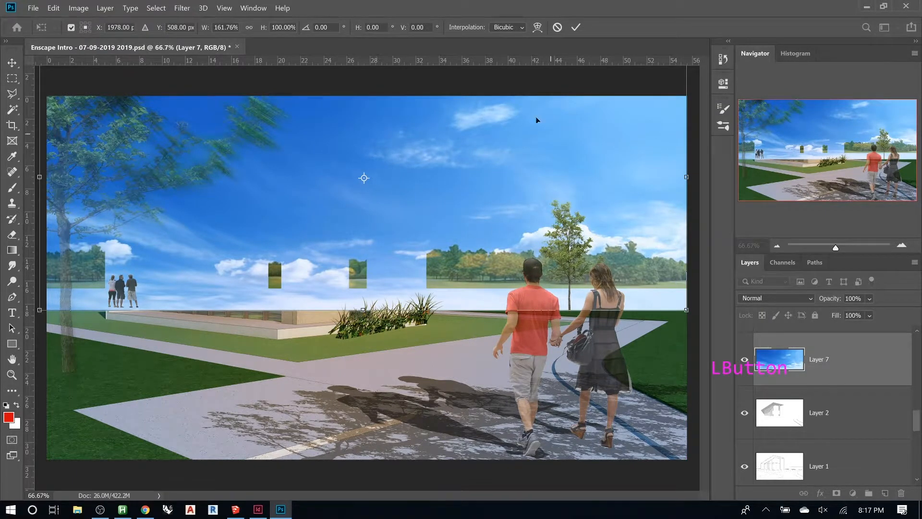
{"action": "left_click", "coordinate": [575, 27]}
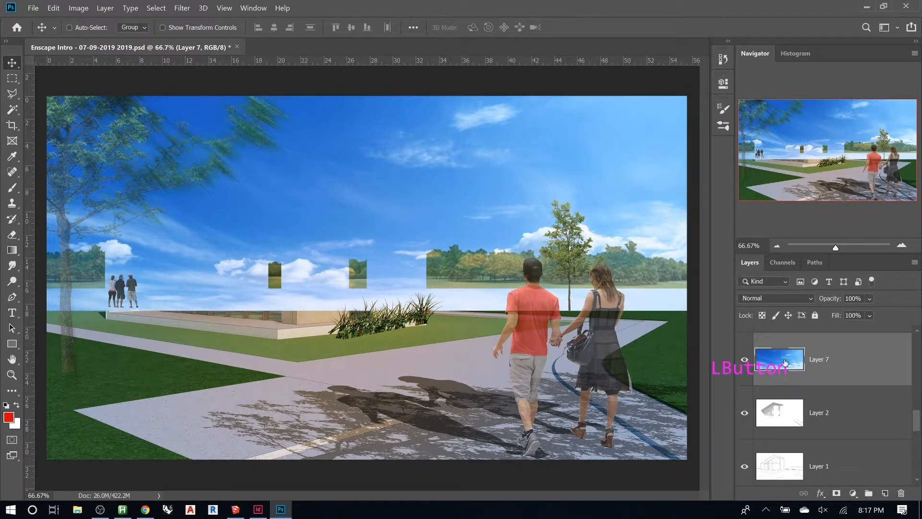
- Hide the sky photo layer and move it down below Layer 1, just above the blue fill copy
{"action": "left_click", "coordinate": [745, 360]}
{"action": "left_click", "coordinate": [745, 361]}
{"action": "left_click", "coordinate": [745, 361]}
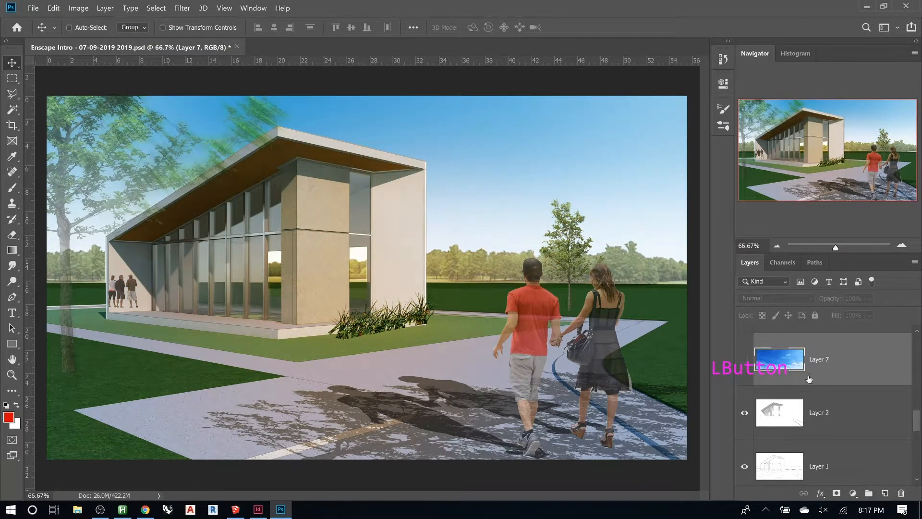
{"action": "scroll", "coordinate": [809, 378], "scroll_direction": "up", "scroll_amount": 1}
{"action": "scroll", "coordinate": [809, 379], "scroll_direction": "down", "scroll_amount": 2}
{"action": "left_click_drag", "start_coordinate": [824, 342], "coordinate": [829, 447]}
{"action": "scroll", "coordinate": [828, 401], "scroll_direction": "down", "scroll_amount": 1}
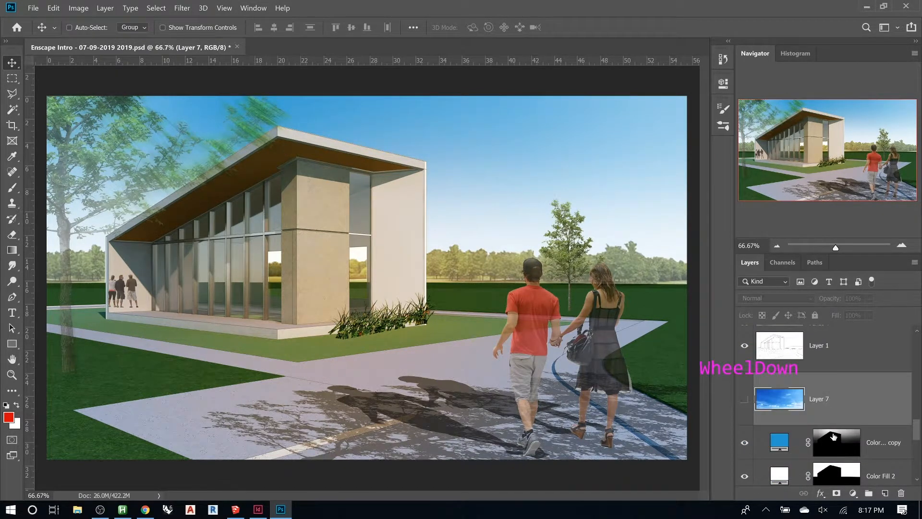
{"action": "scroll", "coordinate": [834, 439], "scroll_direction": "down", "scroll_amount": 1}
- Copy the white fill's building mask onto the sky photo layer
{"action": "left_click", "coordinate": [834, 438]}
{"action": "left_click_drag", "start_coordinate": [835, 438], "coordinate": [836, 383]}
{"action": "left_click", "coordinate": [831, 371], "text": "shift"}
{"action": "left_click", "coordinate": [832, 371], "text": "shift"}
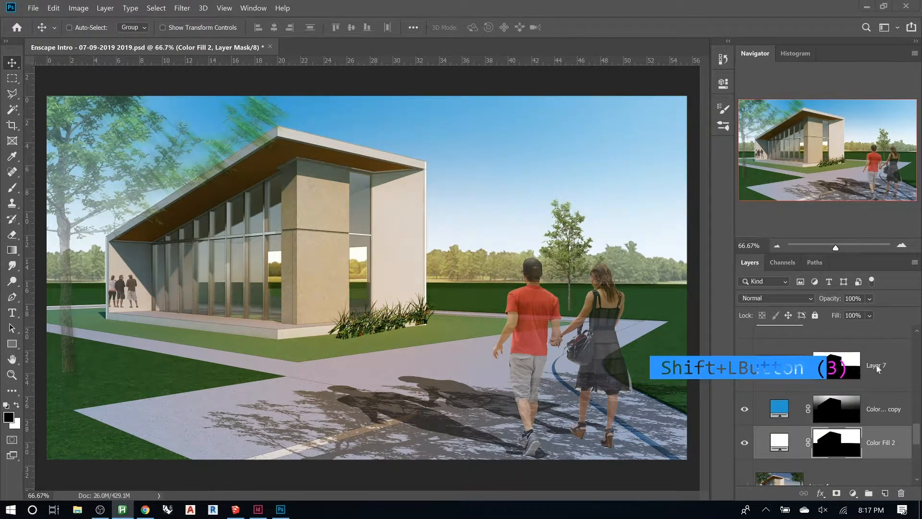
- Show the sky photo layer and toggle its mask off and on to compare the masked sky
{"action": "left_click", "coordinate": [778, 363]}
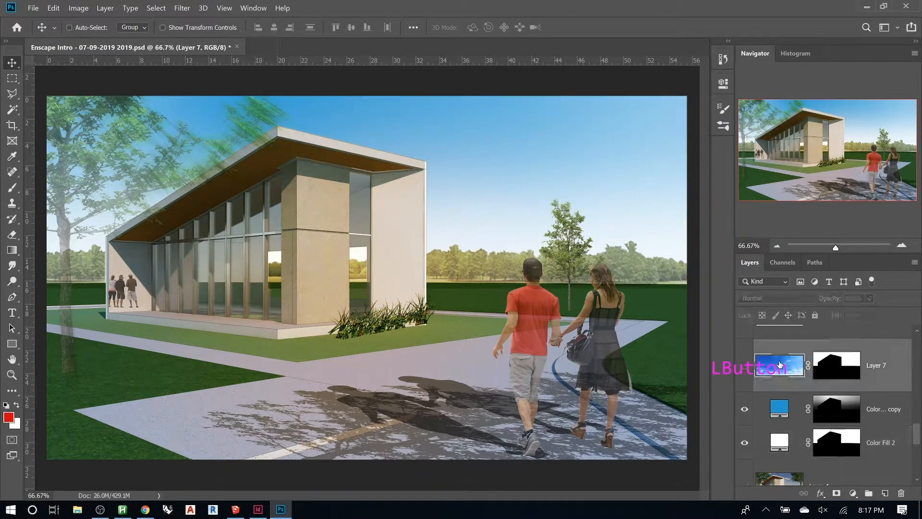
{"action": "scroll", "coordinate": [816, 369], "scroll_direction": "up", "scroll_amount": 1}
{"action": "scroll", "coordinate": [817, 372], "scroll_direction": "up", "scroll_amount": 2}
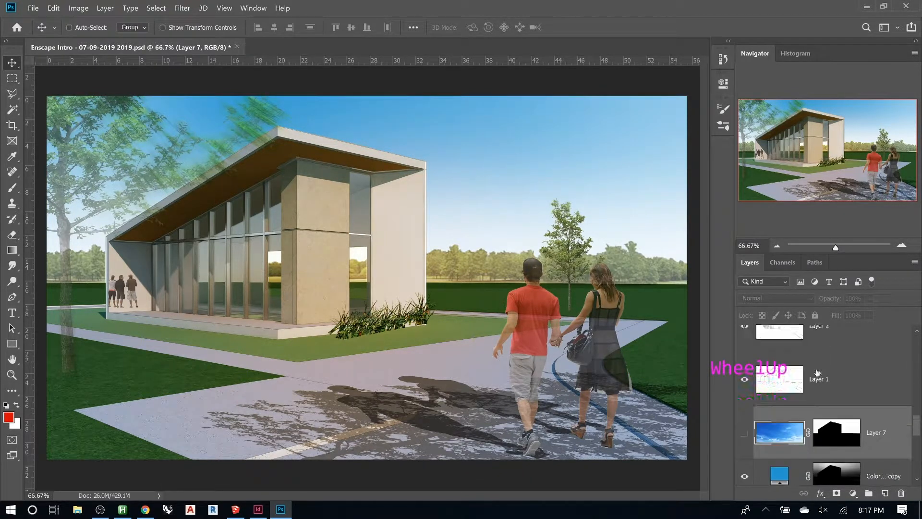
{"action": "scroll", "coordinate": [817, 372], "scroll_direction": "down", "scroll_amount": 1}
{"action": "left_click", "coordinate": [830, 429]}
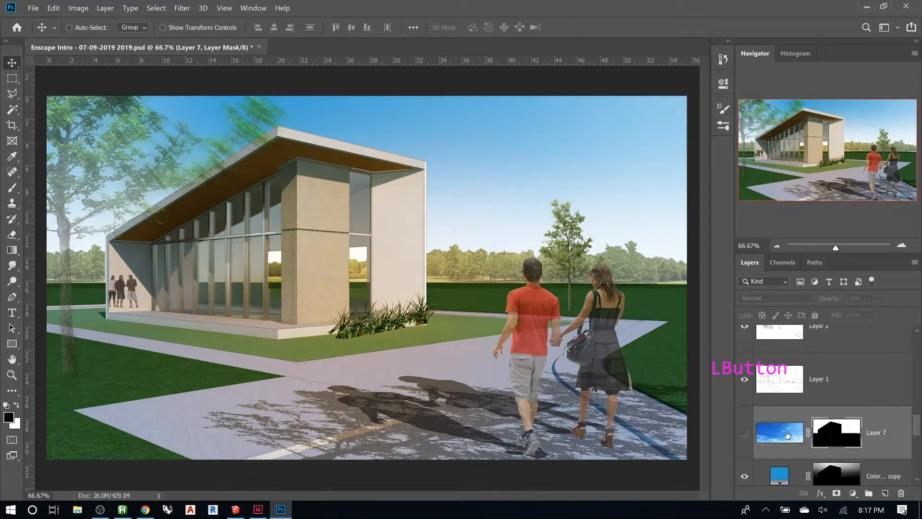
{"action": "left_click", "coordinate": [744, 432]}
{"action": "left_click", "coordinate": [840, 441], "text": "shift"}
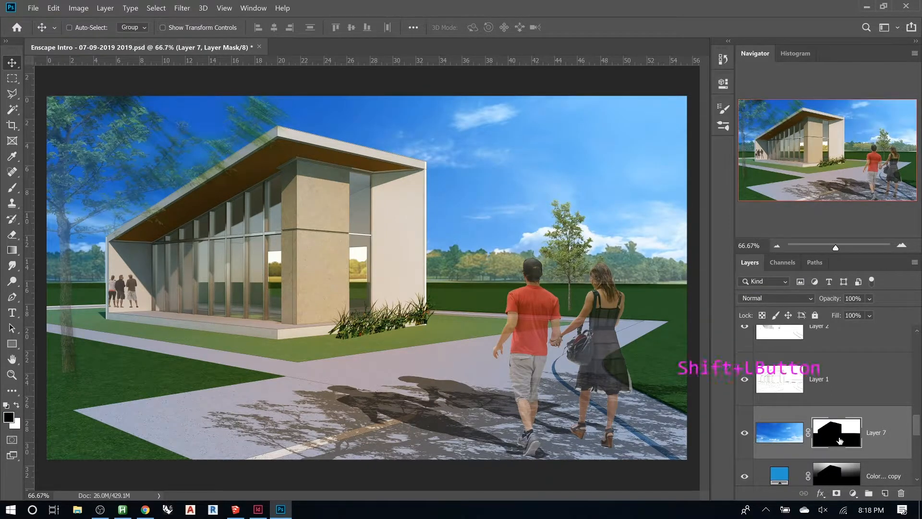
{"action": "left_click", "coordinate": [840, 441], "text": "shift"}
{"action": "left_click", "coordinate": [839, 441], "text": "shift"}
{"action": "left_click", "coordinate": [839, 441], "text": "shift"}
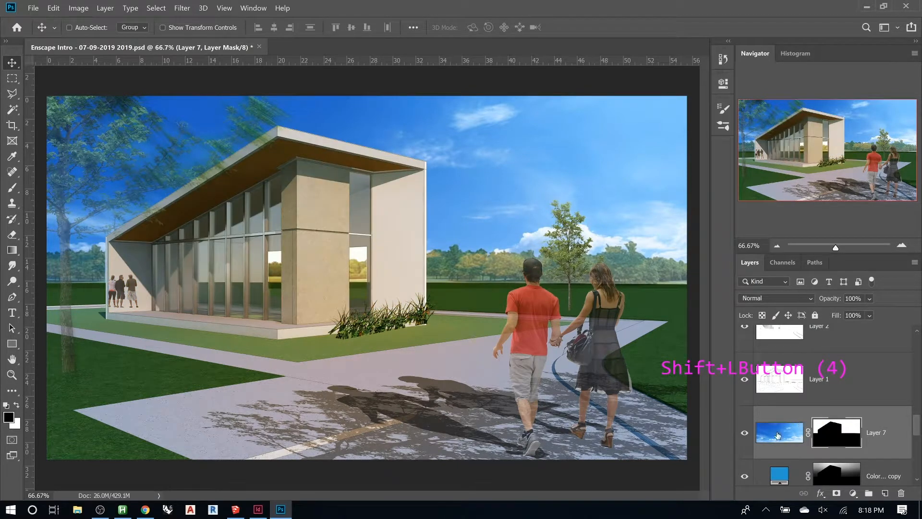
{"action": "left_click", "coordinate": [777, 435]}
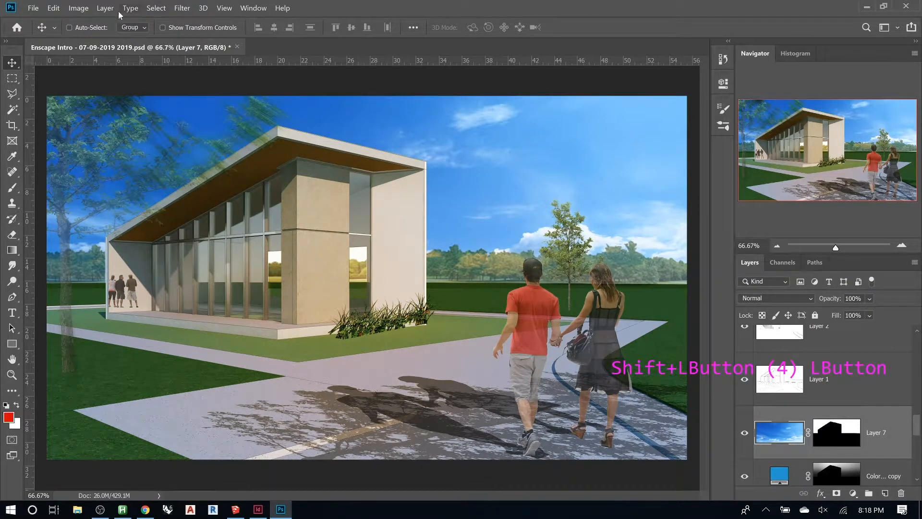
{"action": "left_click", "coordinate": [85, 10]}
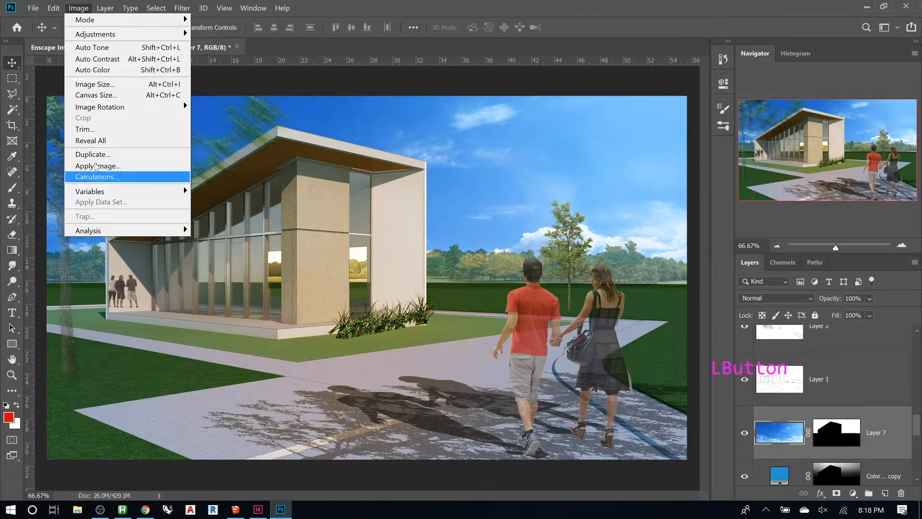
{"action": "mouse_move", "coordinate": [98, 36]}
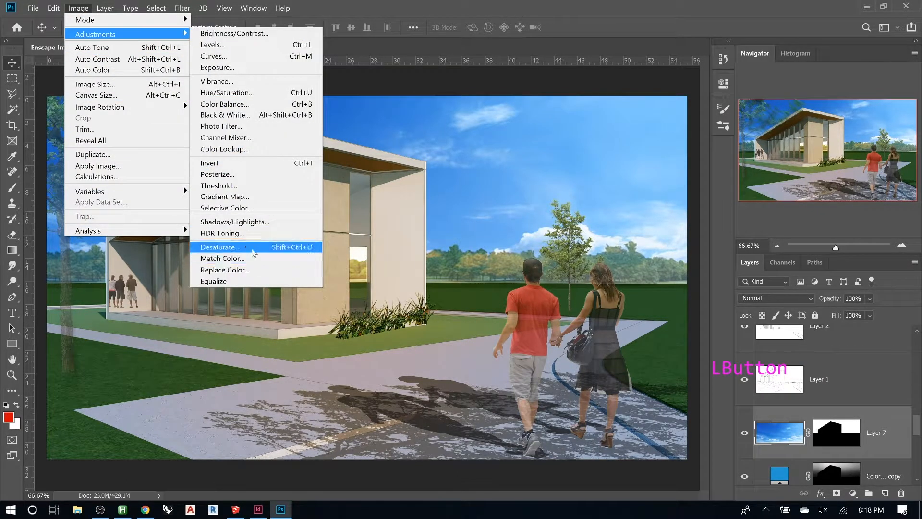
{"action": "left_click", "coordinate": [259, 92]}
{"action": "left_click_drag", "start_coordinate": [669, 208], "coordinate": [606, 211]}
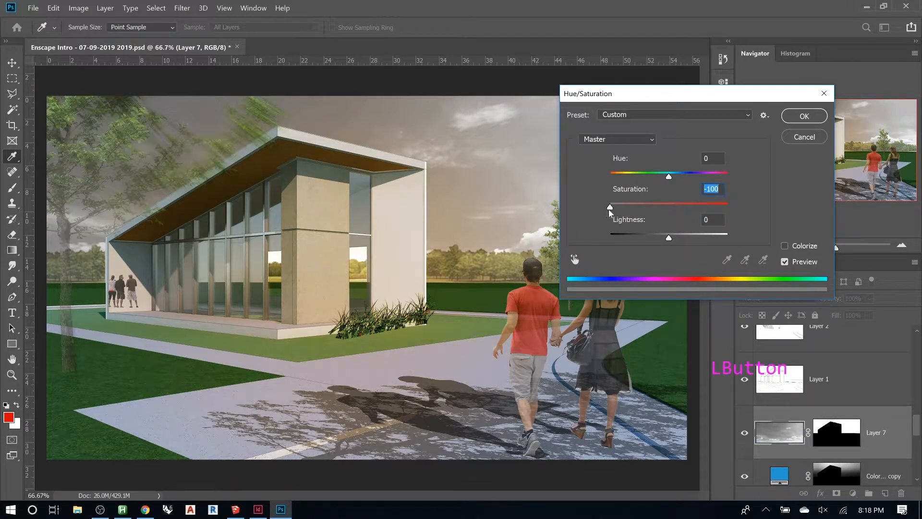
{"action": "left_click", "coordinate": [797, 137]}
{"action": "key", "text": "ctrl+u"}
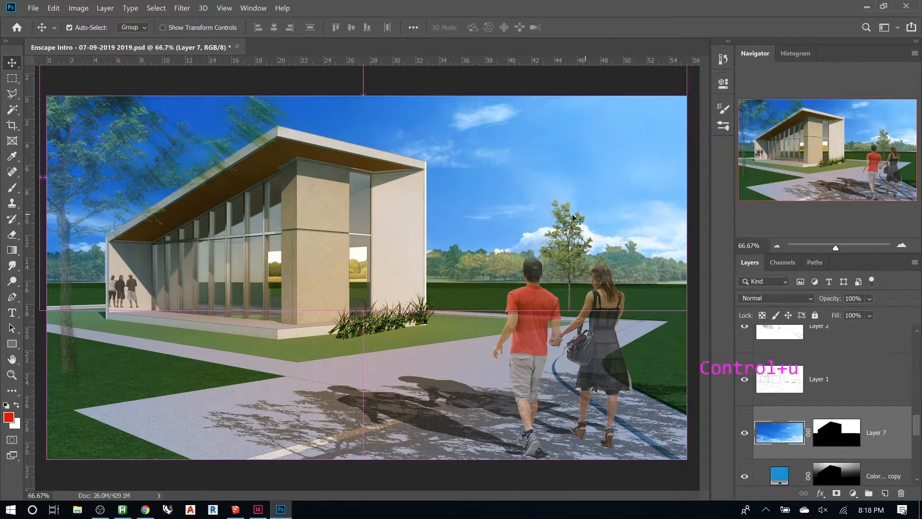
{"action": "key", "text": "Escape"}
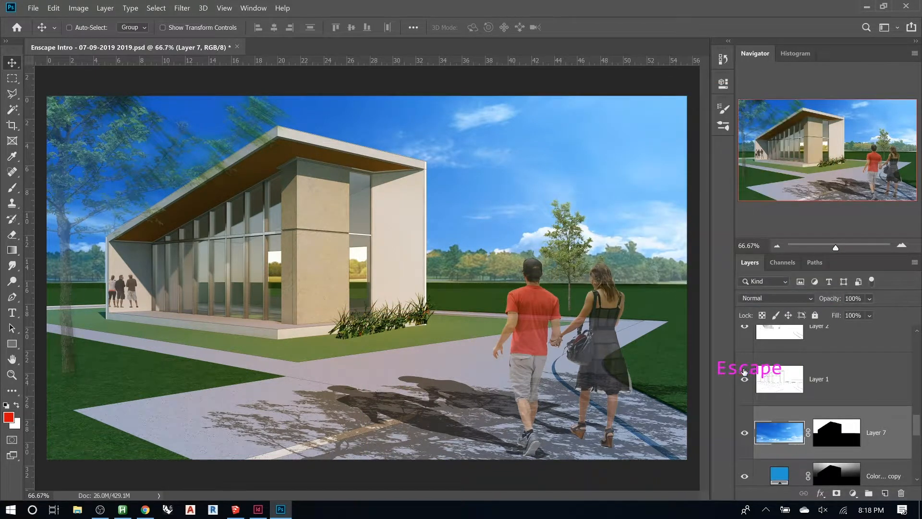
{"action": "left_click_drag", "start_coordinate": [718, 364], "coordinate": [648, 11]}
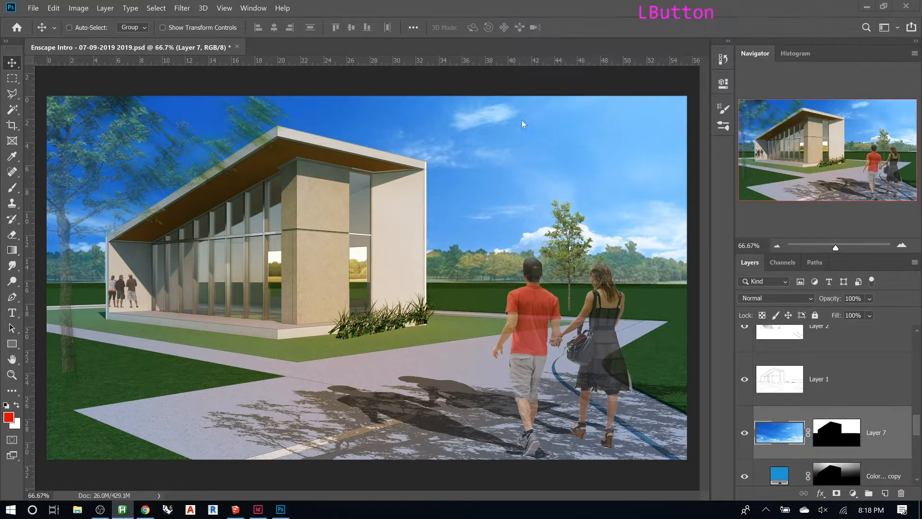
- Desaturate the sky photo layer with saturation -100 and set its blend mode to Soft Light
{"action": "key", "text": "ctrl+u"}
{"action": "left_click", "coordinate": [775, 434]}
{"action": "left_click", "coordinate": [776, 434]}
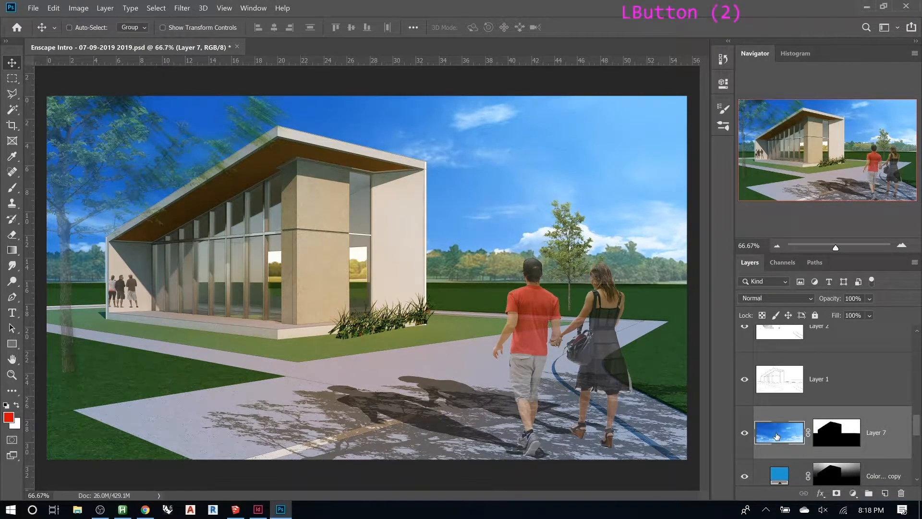
{"action": "key", "text": "ctrl+u"}
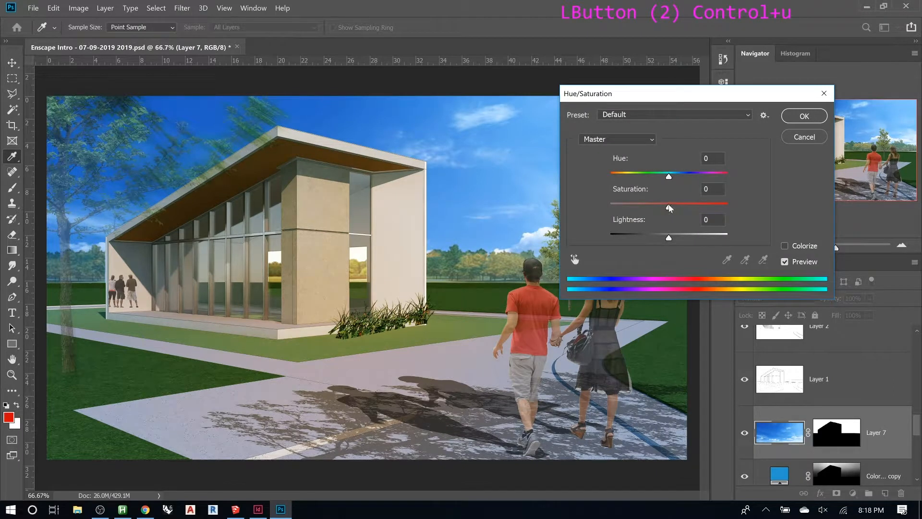
{"action": "left_click_drag", "start_coordinate": [668, 207], "coordinate": [588, 206]}
{"action": "left_click", "coordinate": [804, 115]}
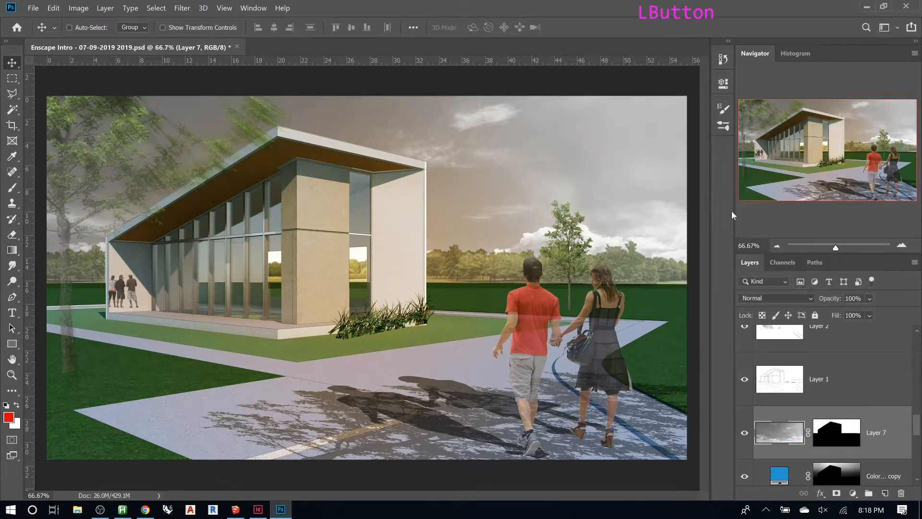
{"action": "left_click", "coordinate": [792, 297]}
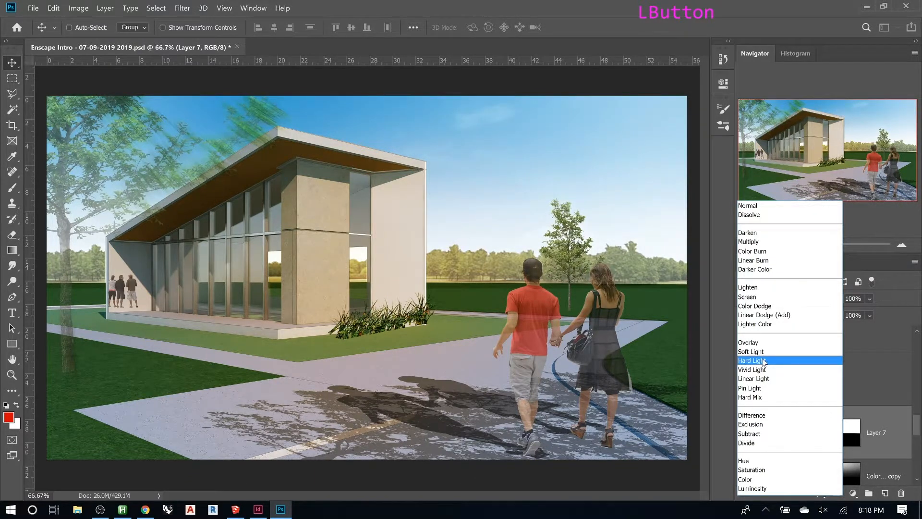
{"action": "left_click", "coordinate": [763, 352]}
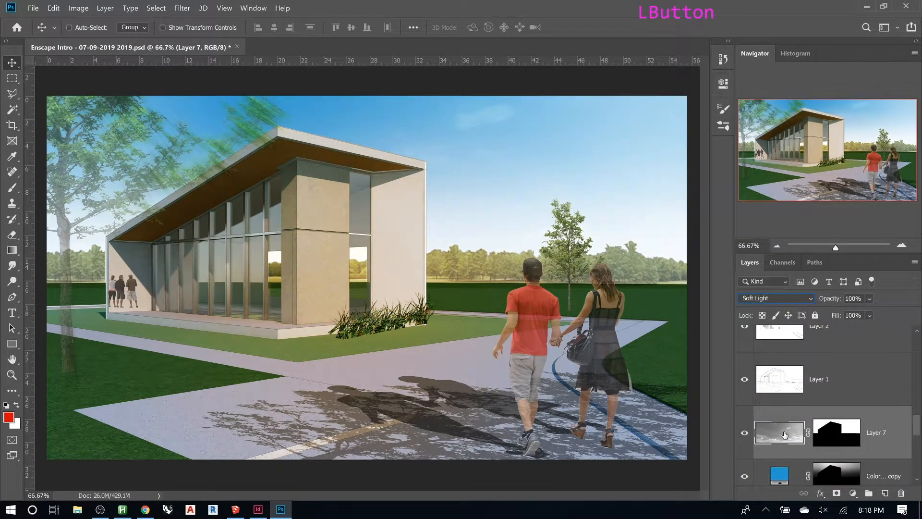
- Apply Levels to the sky photo layer with input black point 104 and white point 222
{"action": "key", "text": "ctrl+l"}
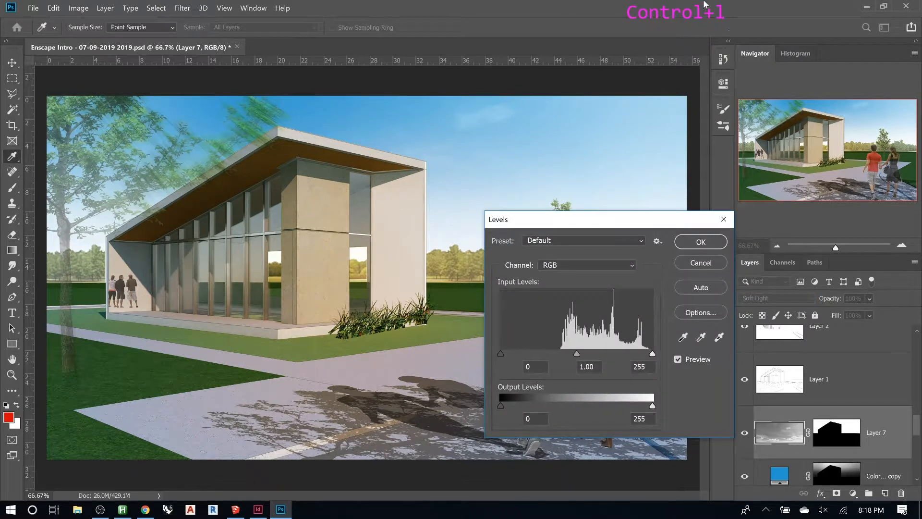
{"action": "left_click_drag", "start_coordinate": [500, 353], "coordinate": [563, 352]}
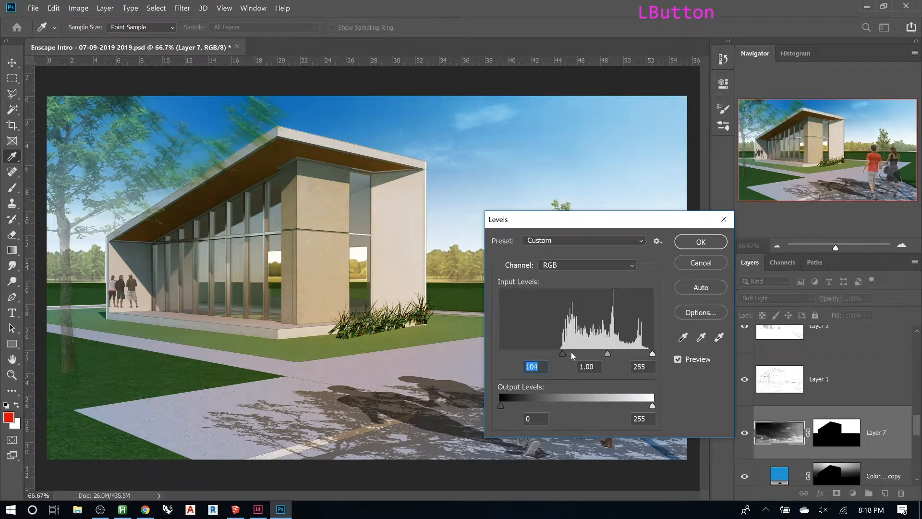
{"action": "left_click_drag", "start_coordinate": [652, 354], "coordinate": [633, 354]}
{"action": "left_click", "coordinate": [701, 241]}
- Move the sky photo upward inside its mask and toggle the layer's visibility to compare
{"action": "left_click", "coordinate": [808, 433]}
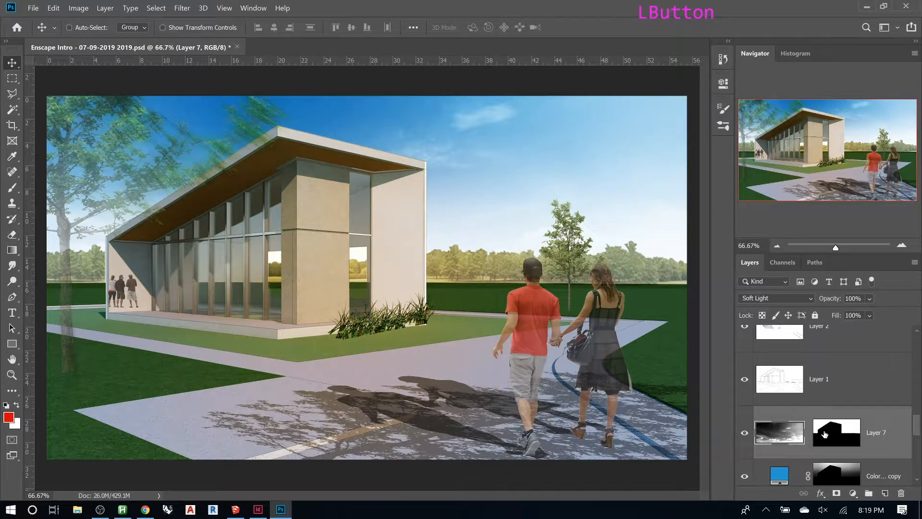
{"action": "left_click", "coordinate": [824, 434]}
{"action": "left_click", "coordinate": [787, 434]}
{"action": "key", "text": "v"}
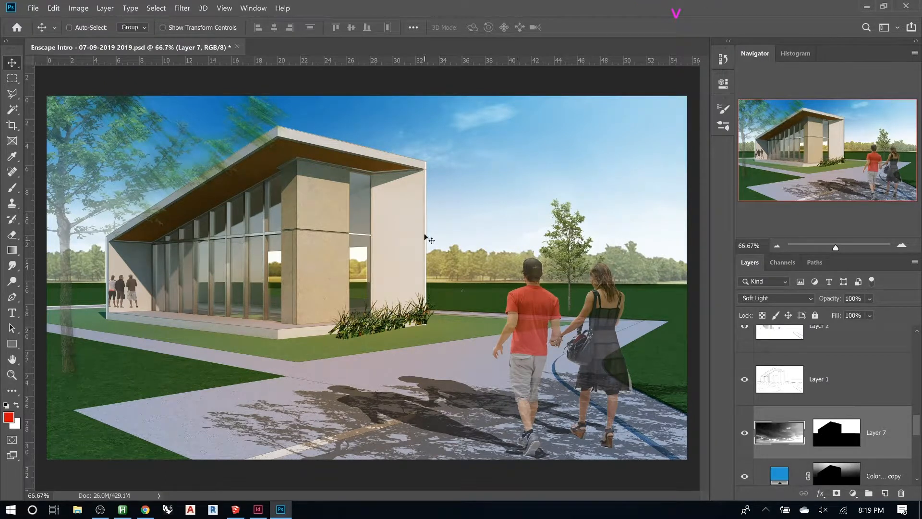
{"action": "left_click_drag", "start_coordinate": [448, 200], "coordinate": [457, 158]}
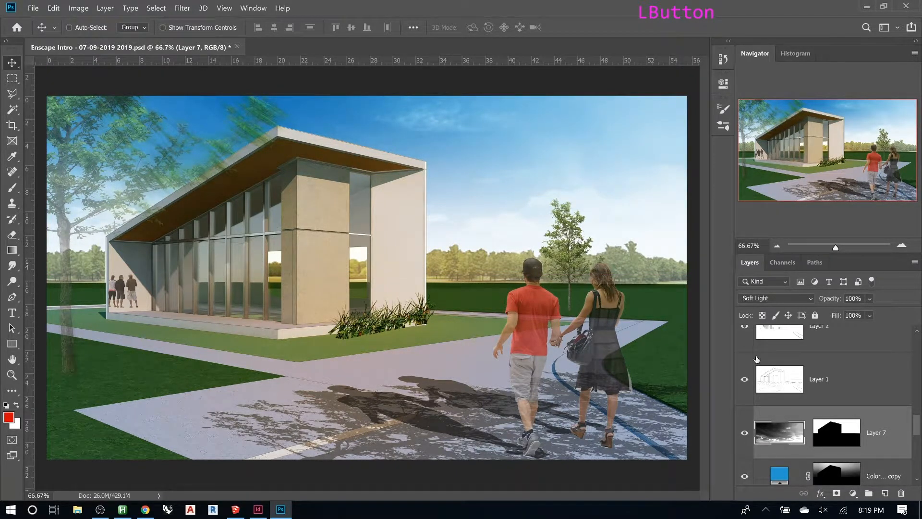
{"action": "left_click", "coordinate": [744, 432]}
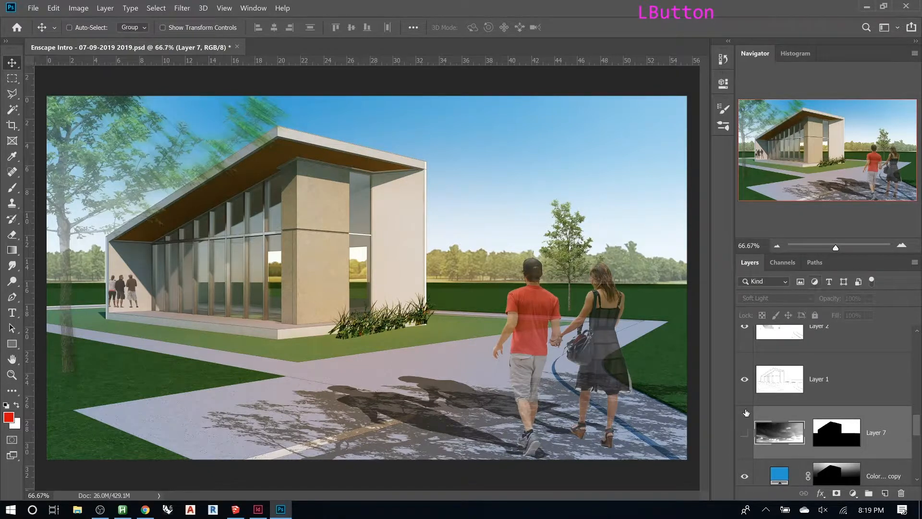
{"action": "left_click", "coordinate": [745, 433]}
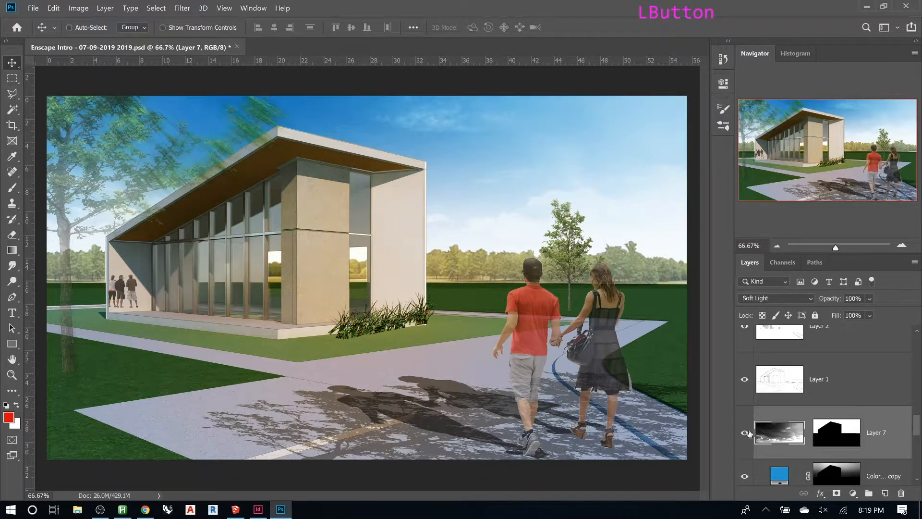
- Group the sky photo, blue fill copy and white fill layers into a group named Daytime SKy
{"action": "scroll", "coordinate": [788, 409], "scroll_direction": "down", "scroll_amount": 1}
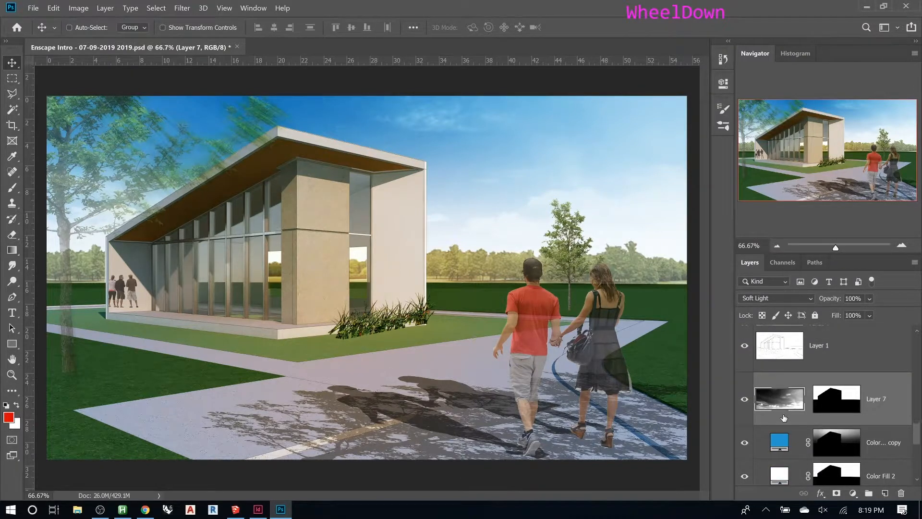
{"action": "scroll", "coordinate": [783, 418], "scroll_direction": "down", "scroll_amount": 1}
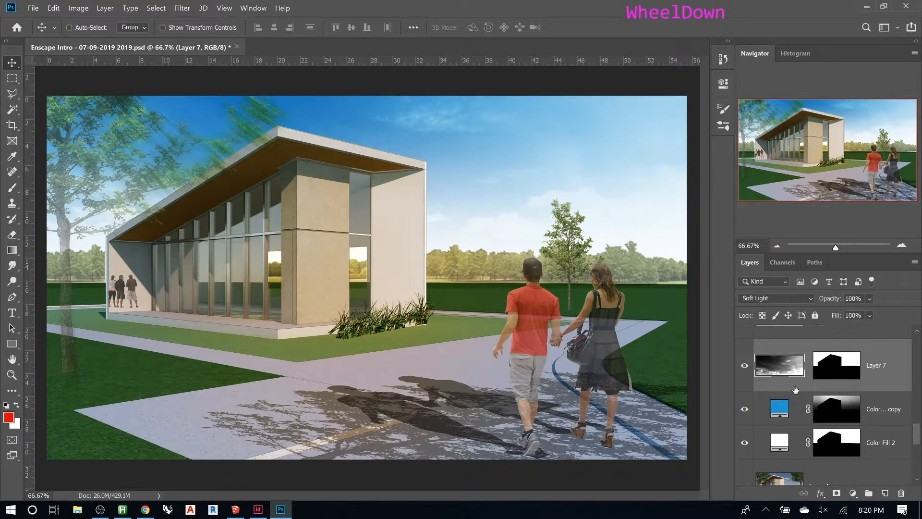
{"action": "left_click", "coordinate": [880, 442], "text": "shift"}
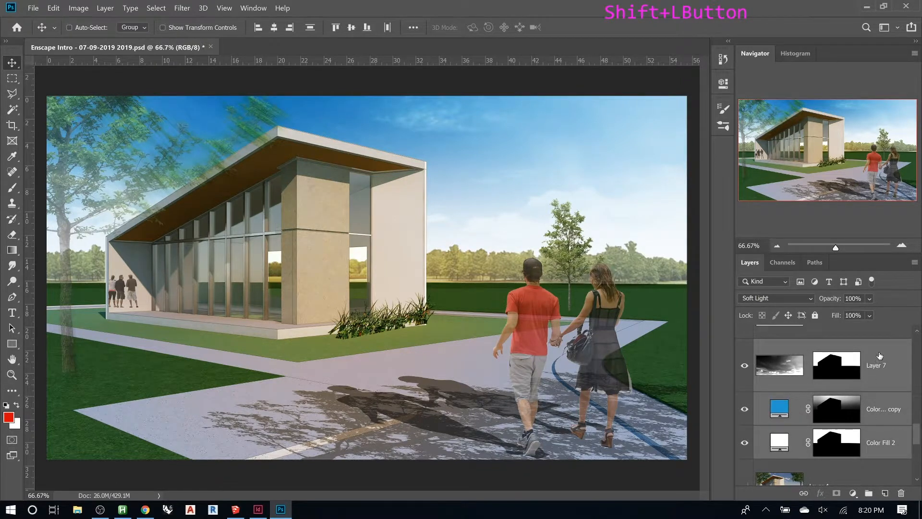
{"action": "right_click", "coordinate": [879, 355]}
{"action": "left_click", "coordinate": [742, 75]}
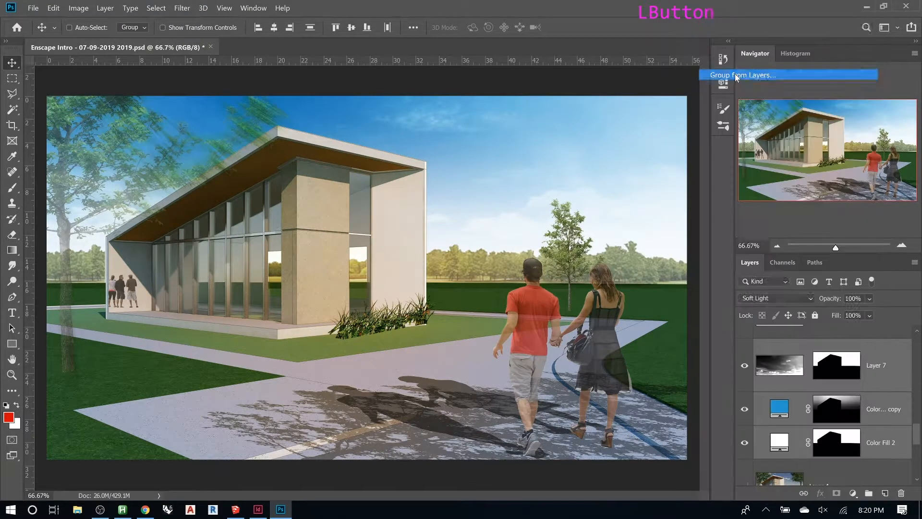
{"action": "type", "text": "Daytime SKy"}
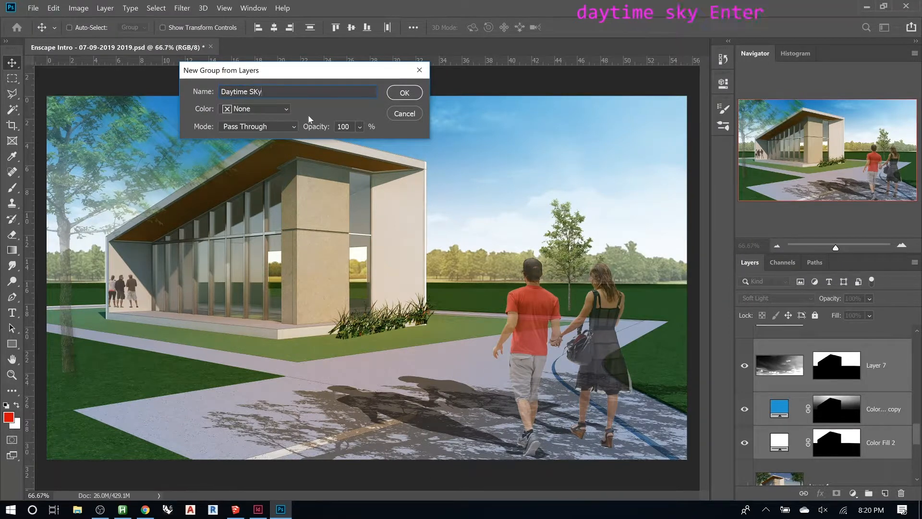
{"action": "key", "text": "Return"}
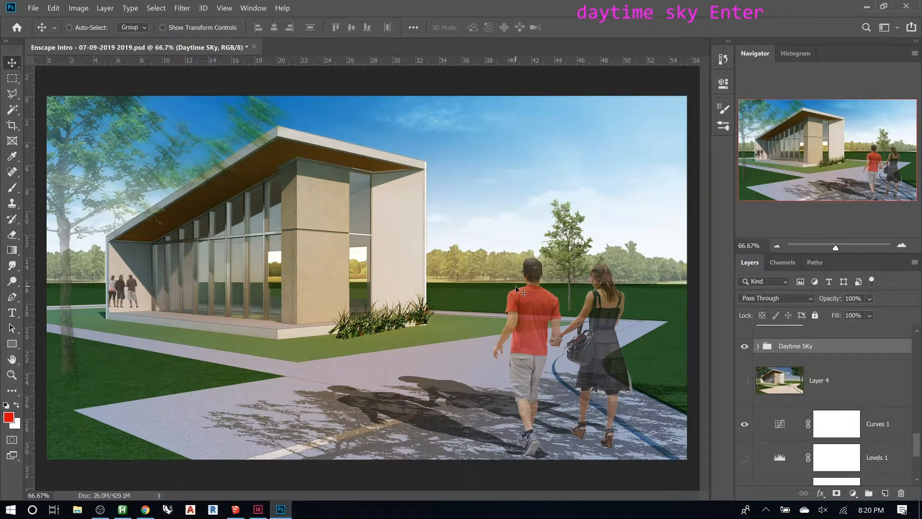
- Duplicate the Daytime SKy group and rename the copy Nightime Sky
{"action": "left_click", "coordinate": [745, 351]}
{"action": "left_click", "coordinate": [745, 350]}
{"action": "key", "text": "ctrl+j"}
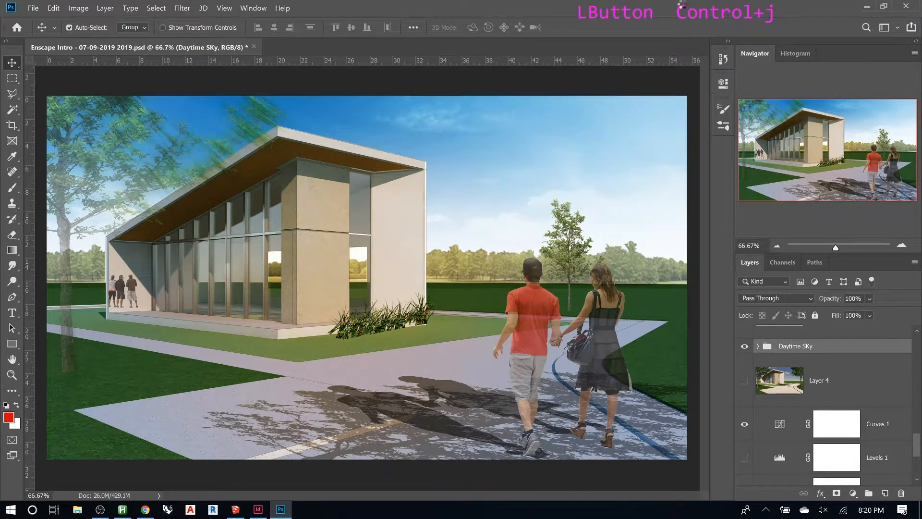
{"action": "double_click", "coordinate": [806, 349]}
{"action": "type", "text": "Nightime Sky"}
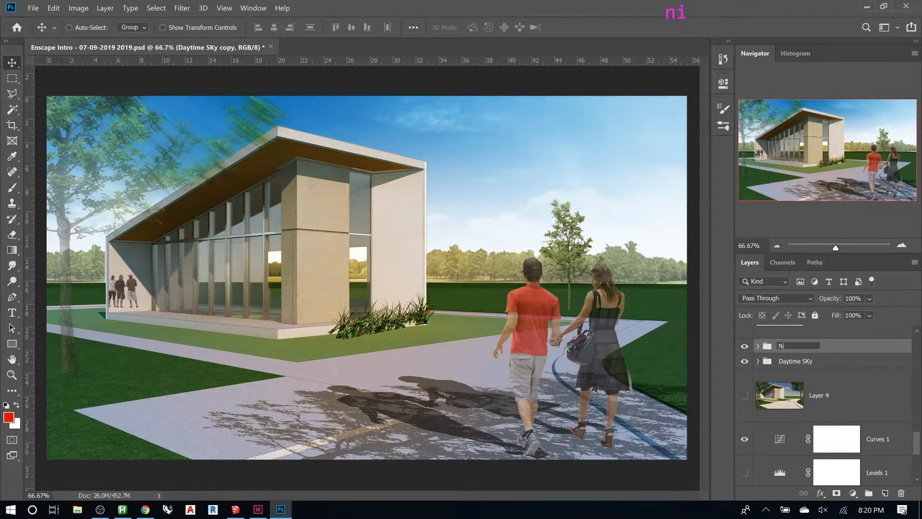
- Give the Daytime SKy group a blue colour label and hide it
{"action": "left_click", "coordinate": [799, 361]}
{"action": "right_click", "coordinate": [739, 361]}
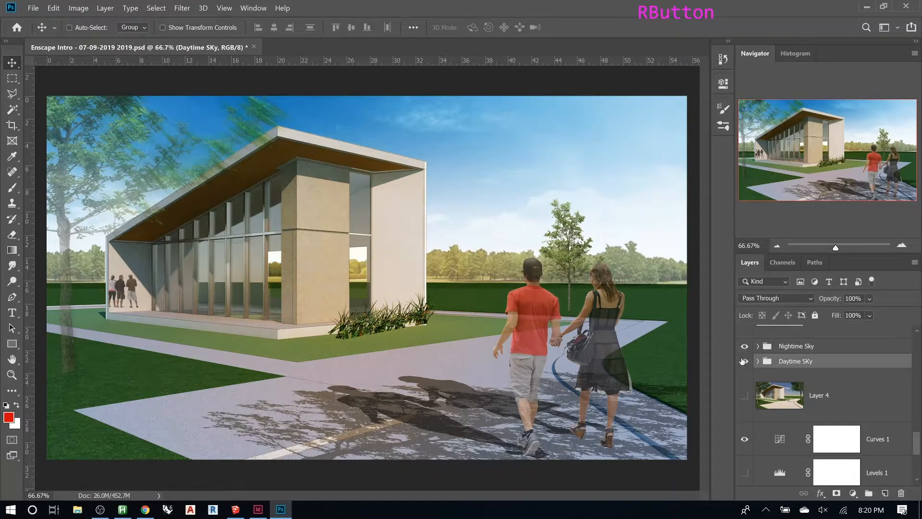
{"action": "left_click", "coordinate": [763, 444]}
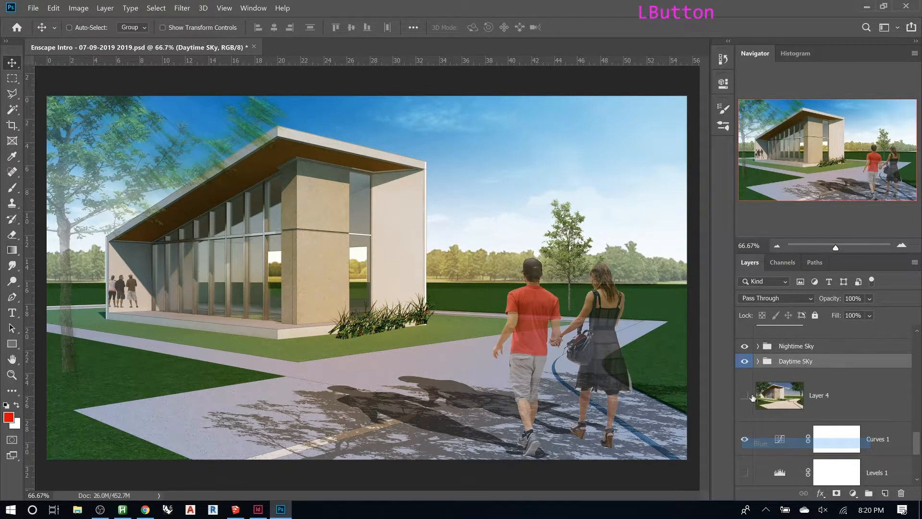
{"action": "left_click", "coordinate": [744, 362]}
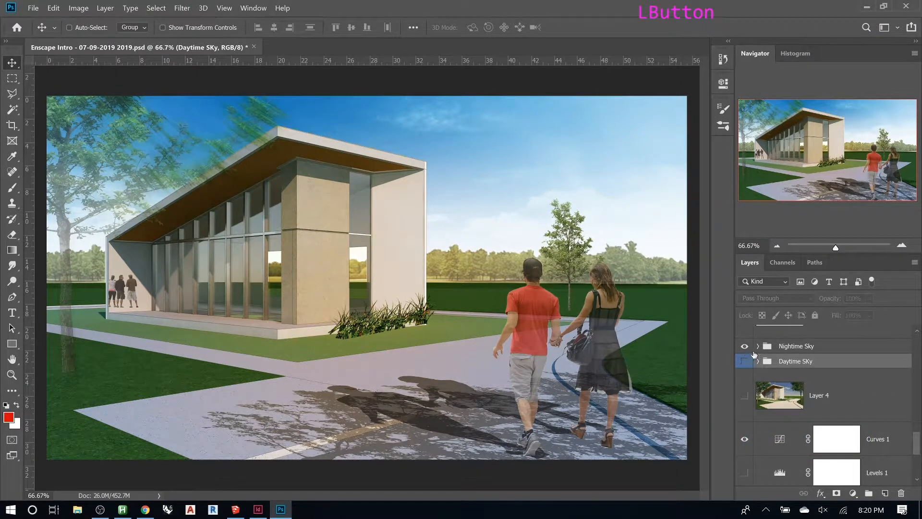
- Expand the Nightime Sky group and change its white fill colour to a pale blue, #abdaee
{"action": "left_click", "coordinate": [758, 347]}
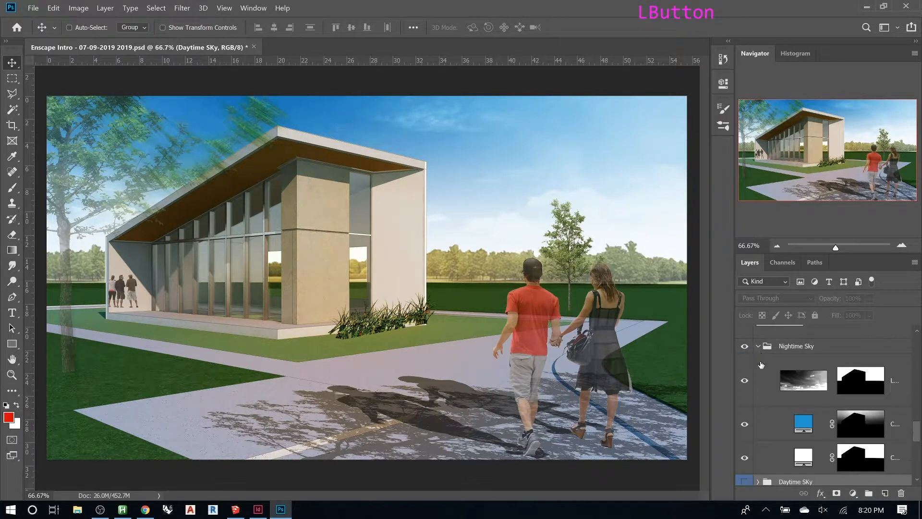
{"action": "scroll", "coordinate": [801, 379], "scroll_direction": "down", "scroll_amount": 1}
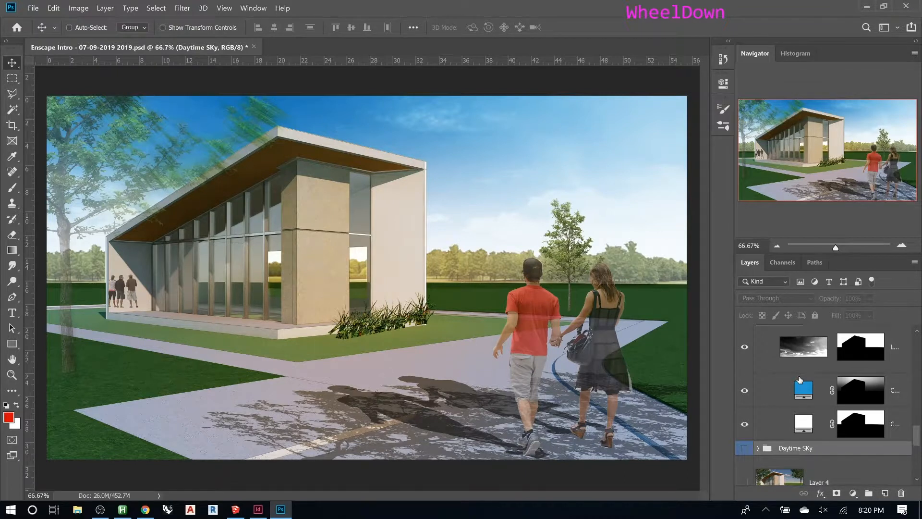
{"action": "left_click", "coordinate": [804, 427]}
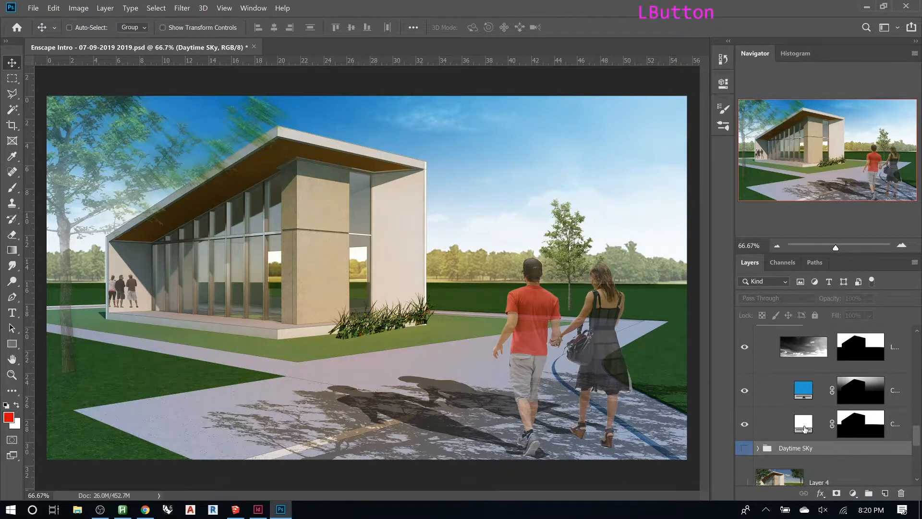
{"action": "left_click", "coordinate": [803, 426]}
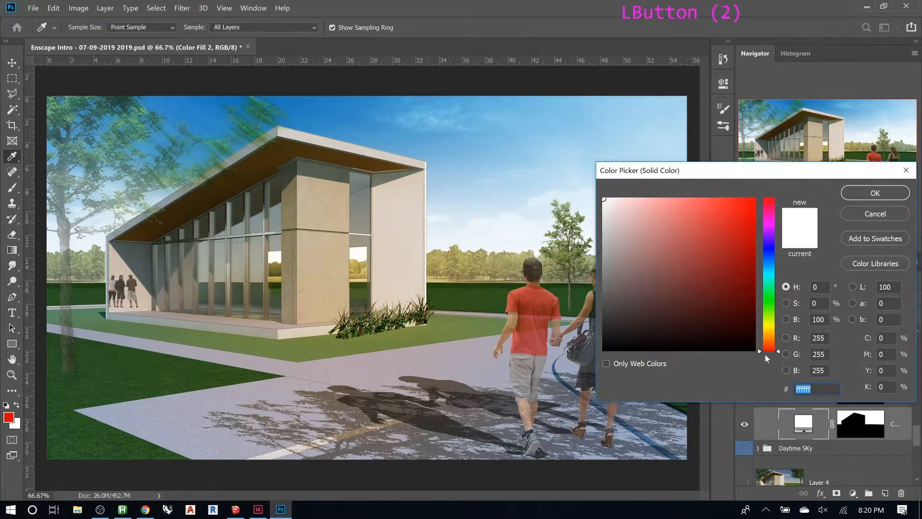
{"action": "left_click", "coordinate": [770, 268]}
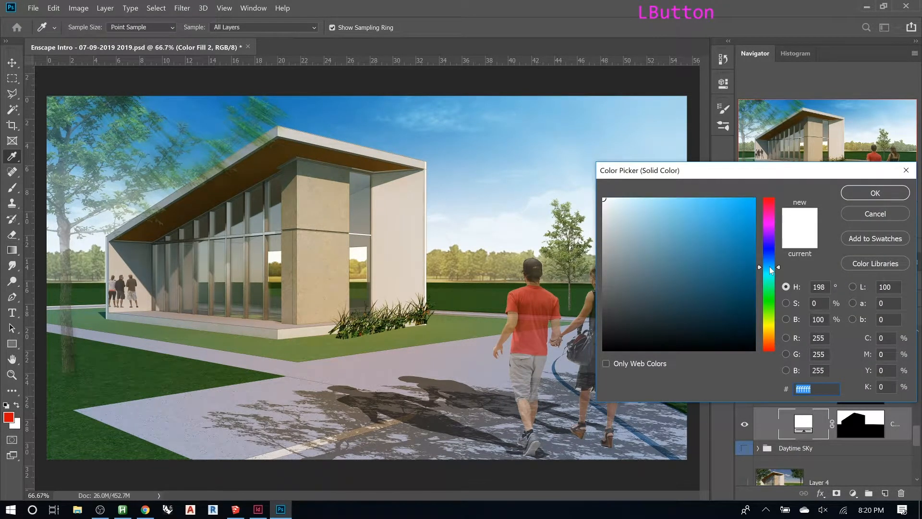
{"action": "left_click_drag", "start_coordinate": [608, 206], "coordinate": [646, 207]}
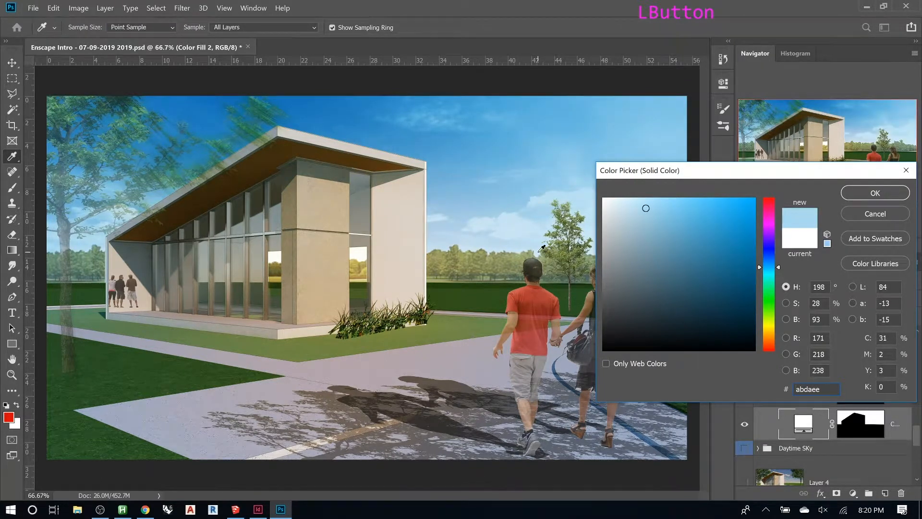
{"action": "left_click_drag", "start_coordinate": [645, 208], "coordinate": [651, 214]}
{"action": "left_click_drag", "start_coordinate": [775, 268], "coordinate": [775, 258]}
{"action": "left_click", "coordinate": [875, 197]}
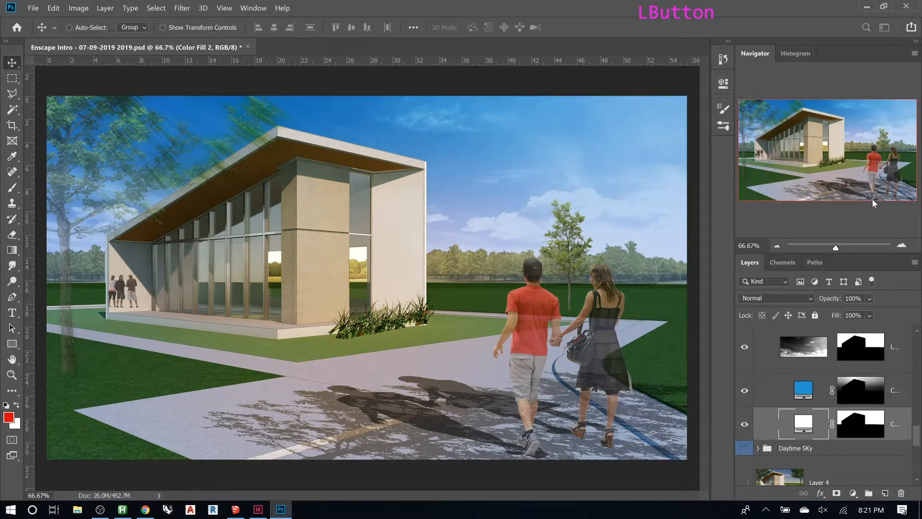
- Change the Nightime Sky group's blue fill colour to a deeper blue, #4677ba
{"action": "double_click", "coordinate": [805, 390]}
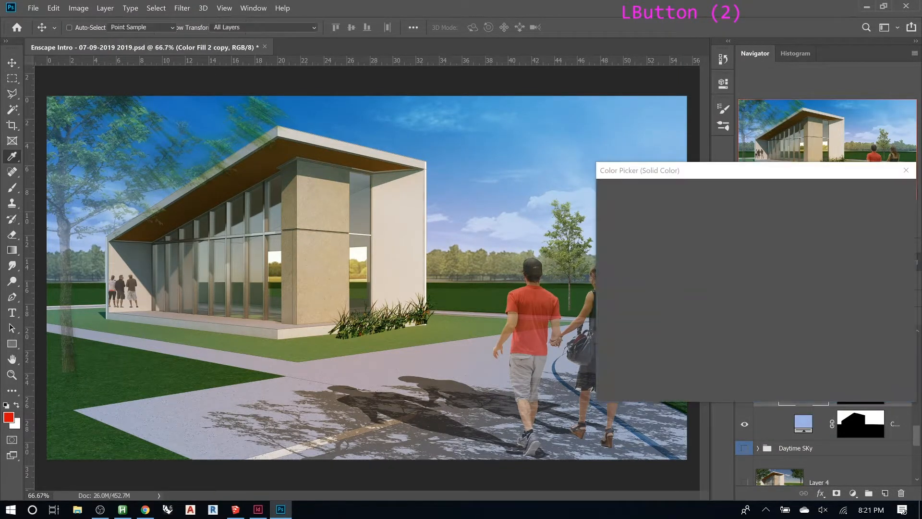
{"action": "mouse_move", "coordinate": [750, 252]}
{"action": "left_mouse_down"}
{"action": "mouse_move", "coordinate": [724, 263]}
{"action": "mouse_move", "coordinate": [772, 249]}
{"action": "mouse_move", "coordinate": [772, 258]}
{"action": "left_mouse_up"}
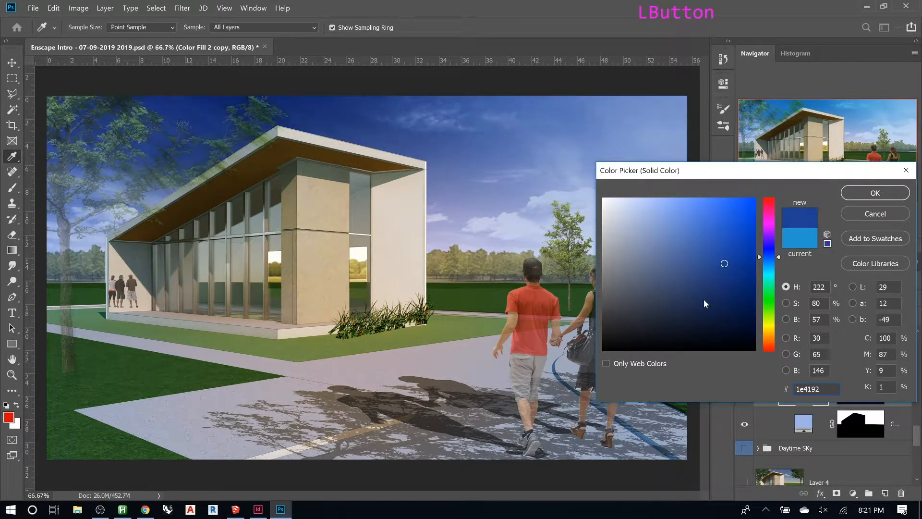
{"action": "mouse_move", "coordinate": [683, 303]}
{"action": "left_mouse_down"}
{"action": "mouse_move", "coordinate": [671, 304]}
{"action": "mouse_move", "coordinate": [713, 263]}
{"action": "mouse_move", "coordinate": [717, 244]}
{"action": "mouse_move", "coordinate": [702, 238]}
{"action": "left_mouse_up"}
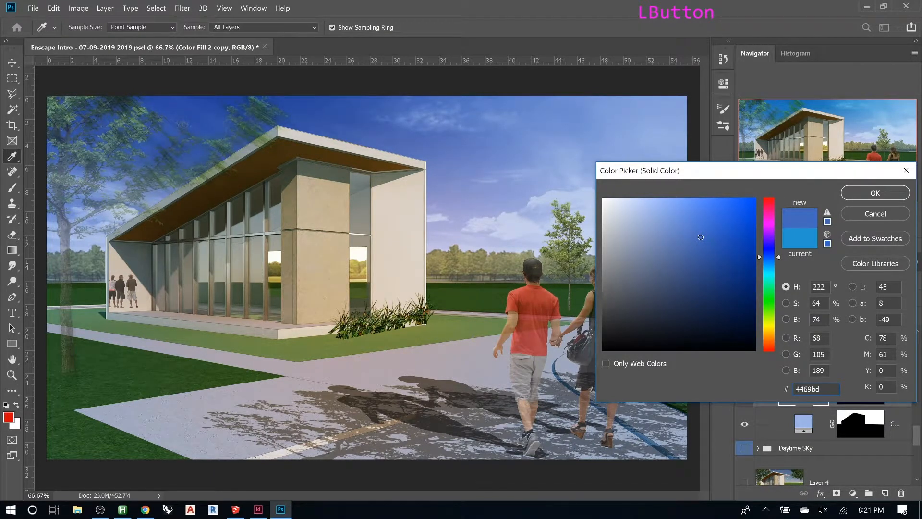
{"action": "left_click_drag", "start_coordinate": [700, 238], "coordinate": [700, 238]}
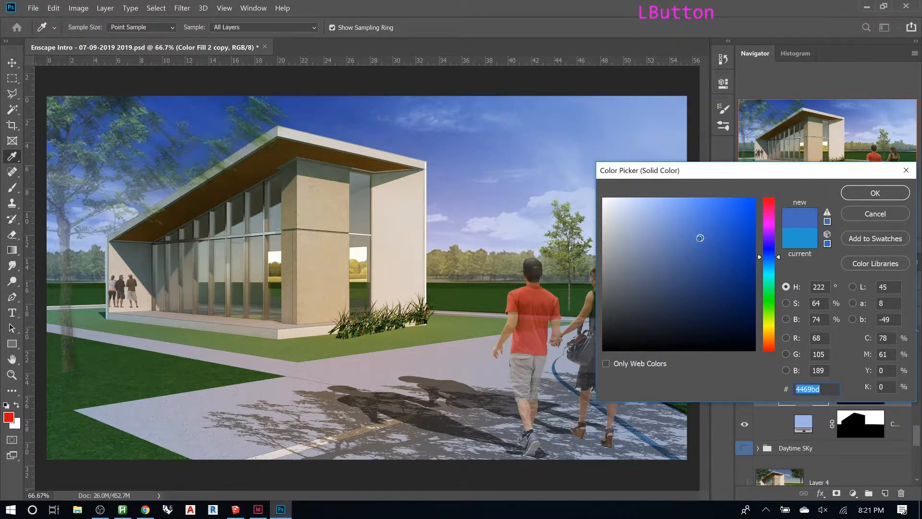
{"action": "left_click", "coordinate": [770, 322]}
{"action": "left_click_drag", "start_coordinate": [771, 327], "coordinate": [773, 258]}
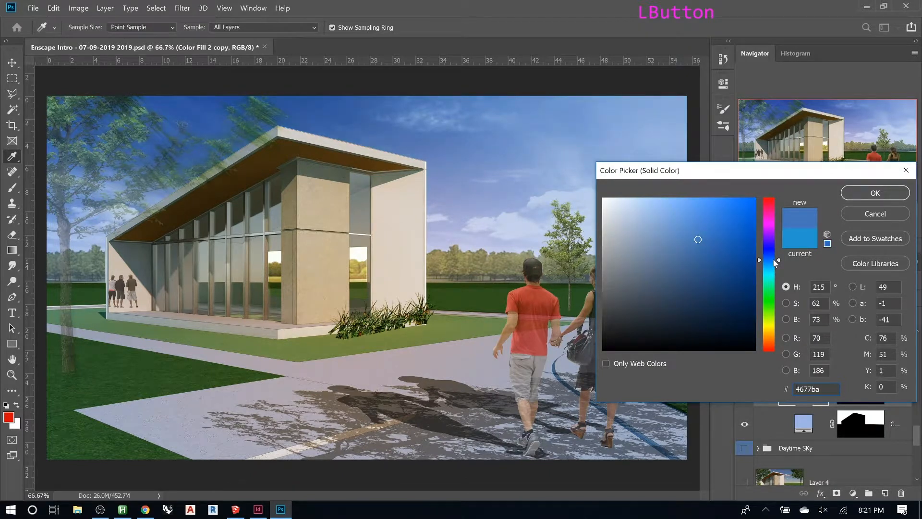
{"action": "left_click", "coordinate": [857, 196]}
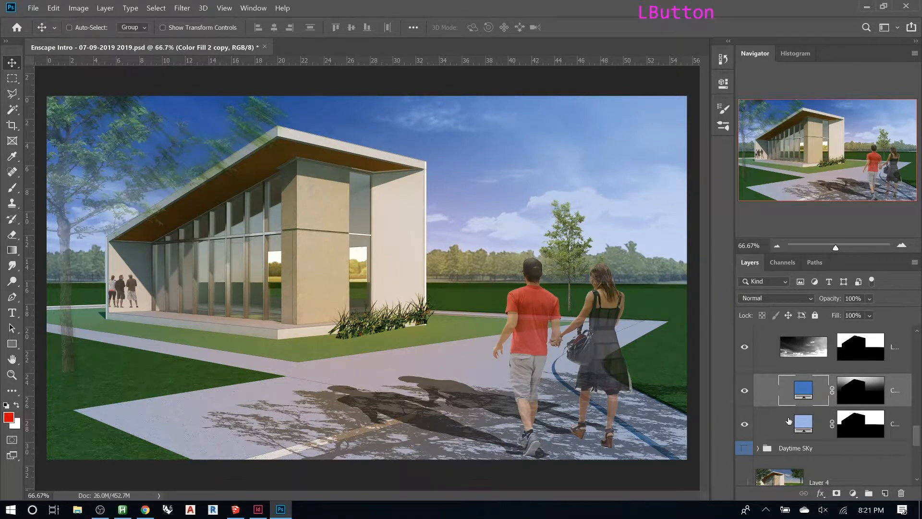
- Collapse the Nightime Sky group and toggle both sky groups' visibility to compare them, leaving both shown
{"action": "scroll", "coordinate": [793, 409], "scroll_direction": "up", "scroll_amount": 1}
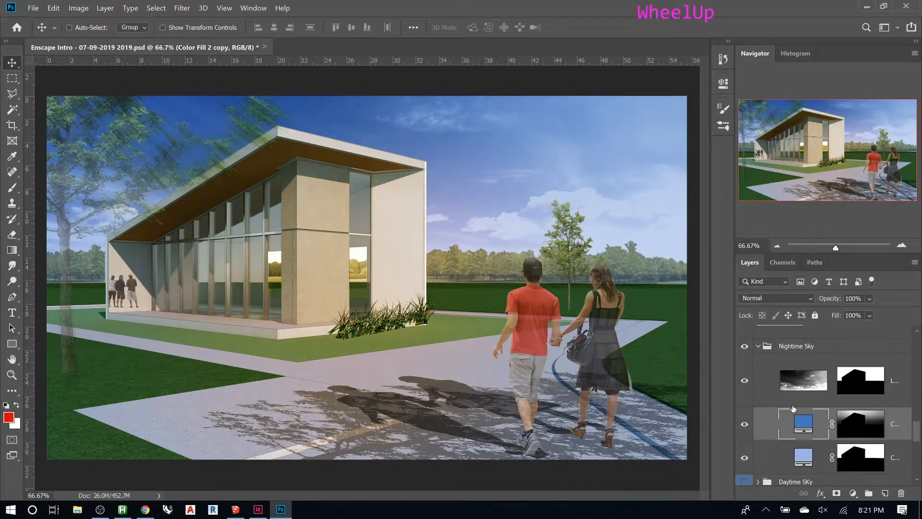
{"action": "left_click", "coordinate": [757, 346]}
{"action": "left_click", "coordinate": [744, 346]}
{"action": "left_click", "coordinate": [744, 361]}
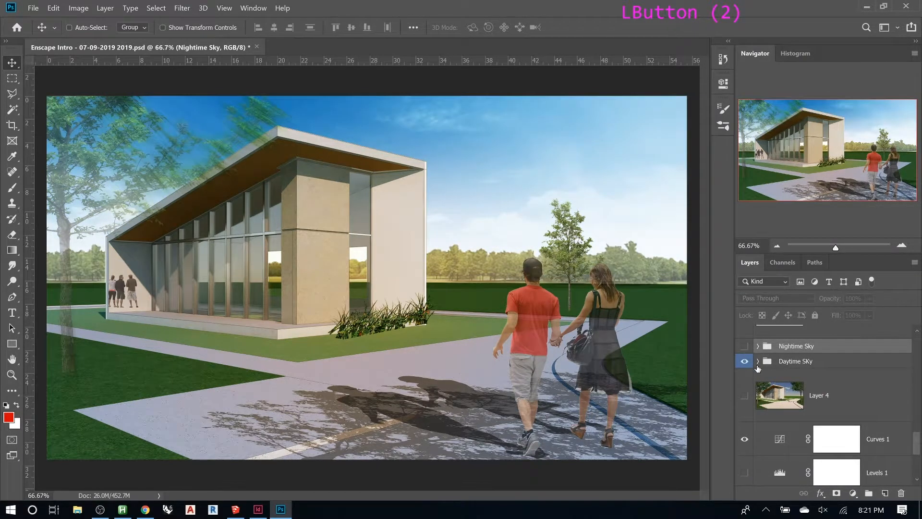
{"action": "left_click", "coordinate": [744, 346]}
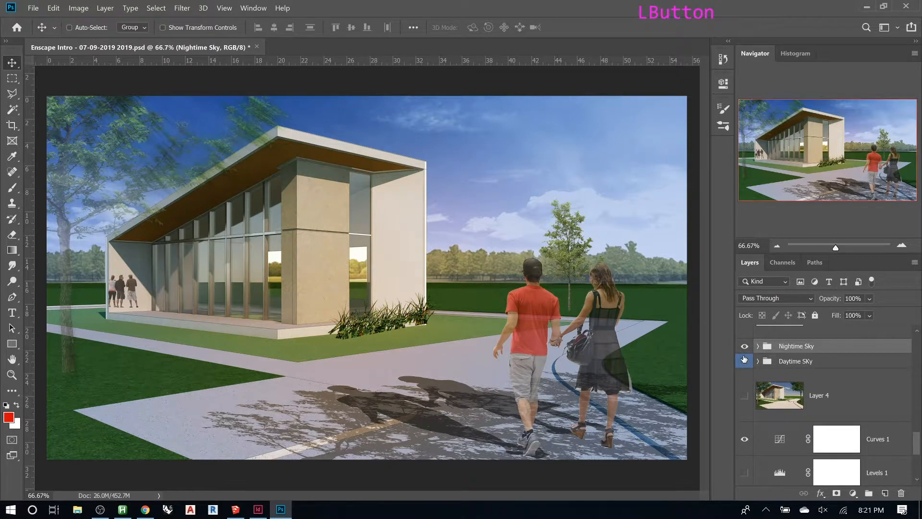
{"action": "left_click", "coordinate": [744, 347]}
{"action": "left_click", "coordinate": [744, 348]}
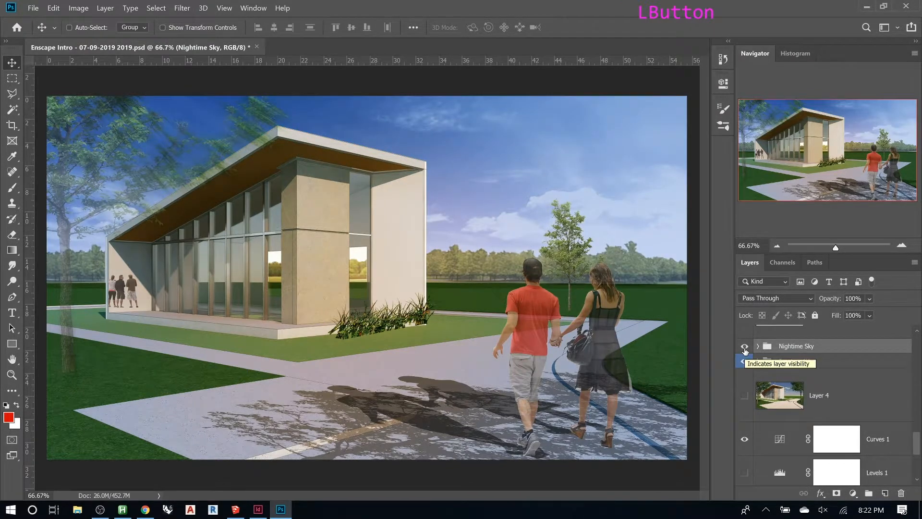
{"action": "scroll", "coordinate": [600, 349], "scroll_direction": "down", "scroll_amount": 2}
{"action": "left_click", "coordinate": [774, 352]}
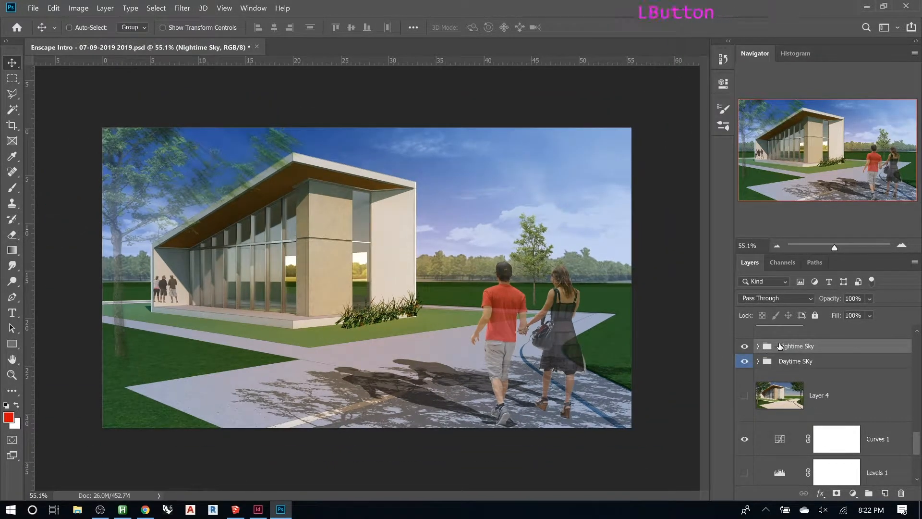
- Add a colorized Hue/Saturation adjustment layer with hue 228, saturation 23 and lightness -15
{"action": "left_click", "coordinate": [847, 494]}
{"action": "left_click", "coordinate": [852, 377]}
{"action": "left_click_drag", "start_coordinate": [620, 166], "coordinate": [625, 167]}
{"action": "left_click", "coordinate": [609, 227]}
{"action": "left_click_drag", "start_coordinate": [549, 164], "coordinate": [639, 167]}
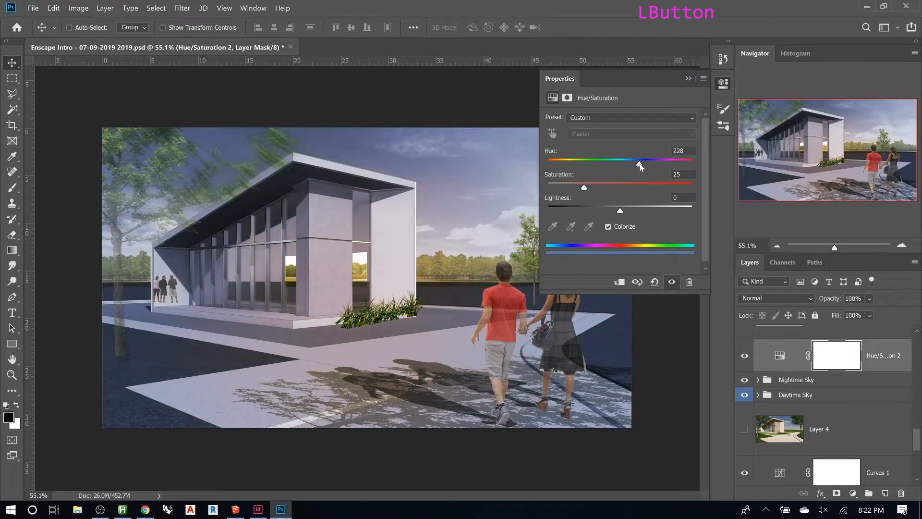
{"action": "left_click_drag", "start_coordinate": [609, 189], "coordinate": [610, 213]}
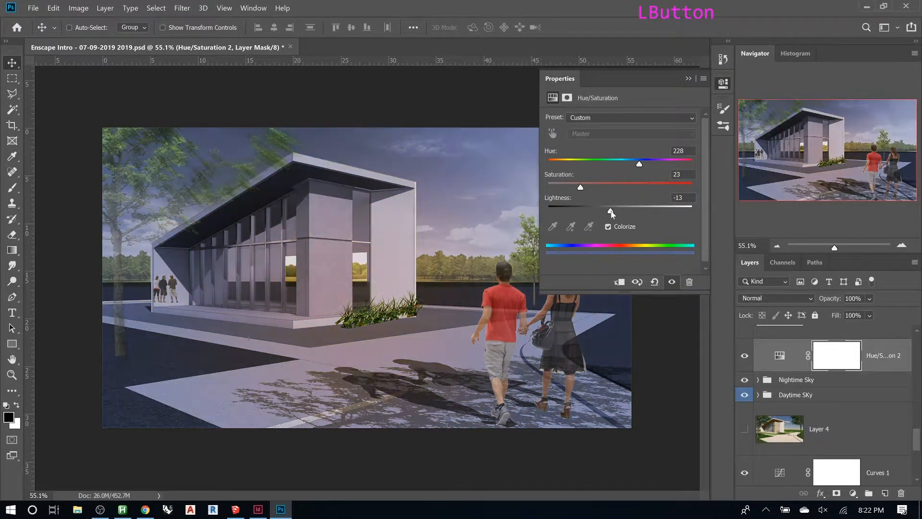
{"action": "left_click", "coordinate": [687, 80]}
- Move the Hue/Saturation adjustment layer to the top of the layer stack and lower its saturation to 19
{"action": "scroll", "coordinate": [814, 394], "scroll_direction": "up", "scroll_amount": 2}
{"action": "left_click_drag", "start_coordinate": [814, 389], "coordinate": [783, 334]}
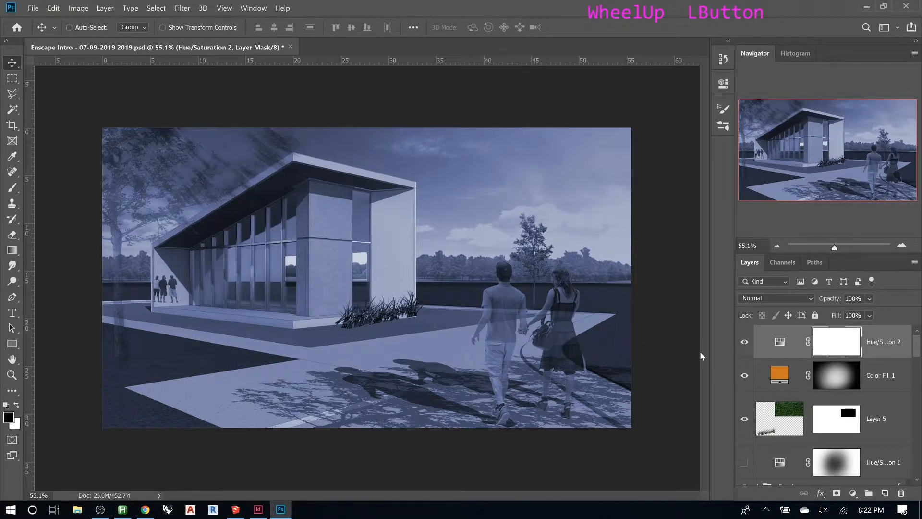
{"action": "double_click", "coordinate": [776, 344]}
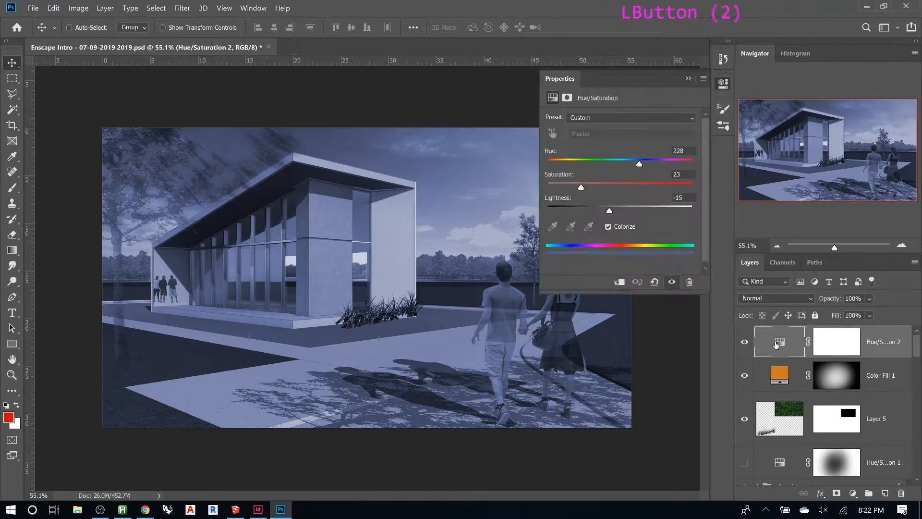
{"action": "left_click_drag", "start_coordinate": [581, 192], "coordinate": [580, 190]}
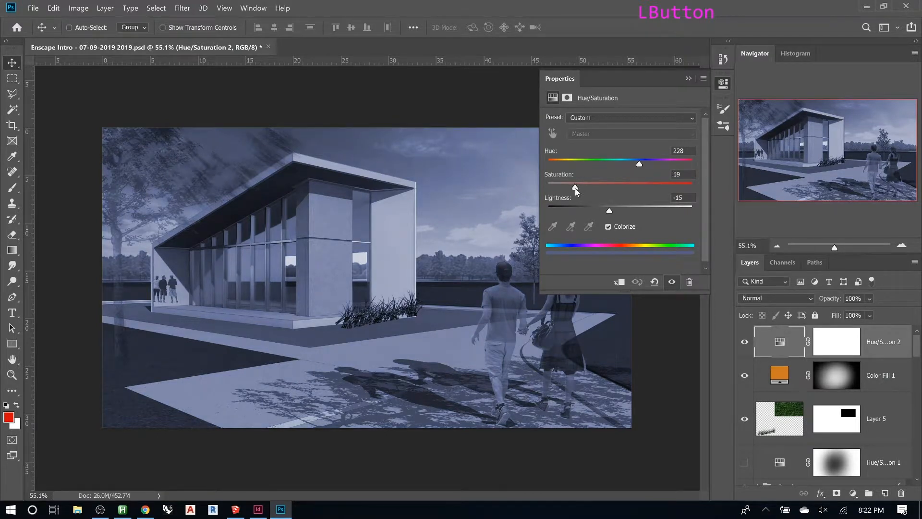
- Paint black on the Hue/Saturation mask with a 2300 px brush at 20% opacity over the building and lawn
{"action": "left_click", "coordinate": [828, 346]}
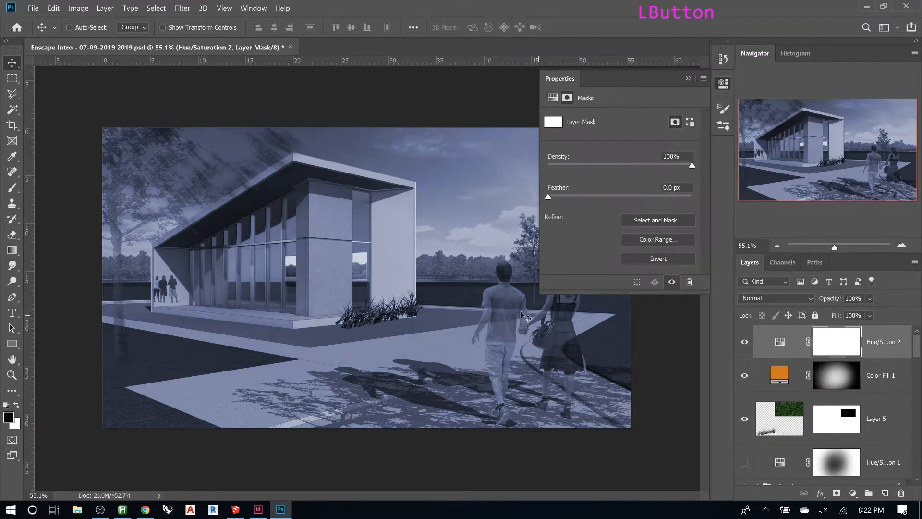
{"action": "key", "text": "b"}
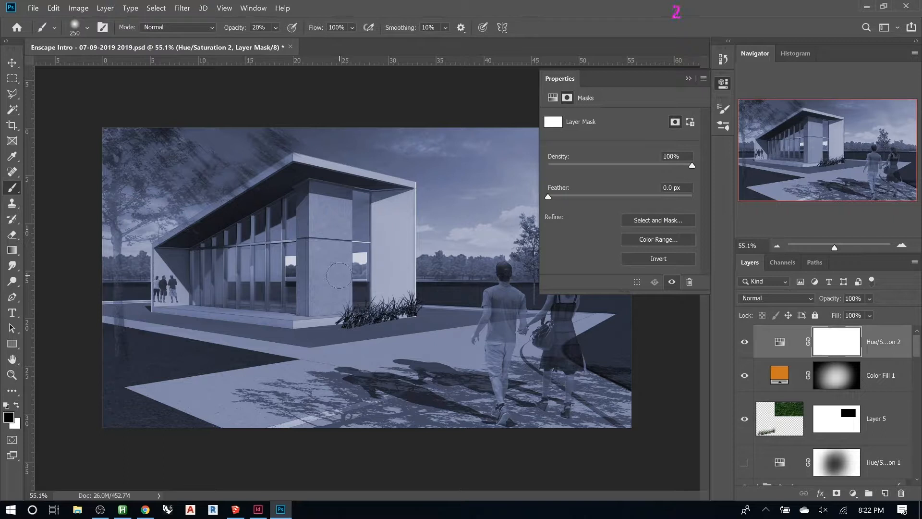
{"action": "key", "text": "bracketright"}
{"action": "key", "text": "bracketright"}
{"action": "key", "text": "bracketright"}
{"action": "key", "text": "bracketright"}
{"action": "key", "text": "bracketright"}
{"action": "key", "text": "bracketright"}
{"action": "key", "text": "bracketright"}
{"action": "key", "text": "bracketright"}
{"action": "key", "text": "bracketright"}
{"action": "key", "text": "bracketright"}
{"action": "key", "text": "bracketright"}
{"action": "key", "text": "bracketright"}
{"action": "key", "text": "bracketright"}
{"action": "key", "text": "bracketright"}
{"action": "key", "text": "bracketright"}
{"action": "key", "text": "bracketright"}
{"action": "key", "text": "bracketright"}
{"action": "key", "text": "bracketright"}
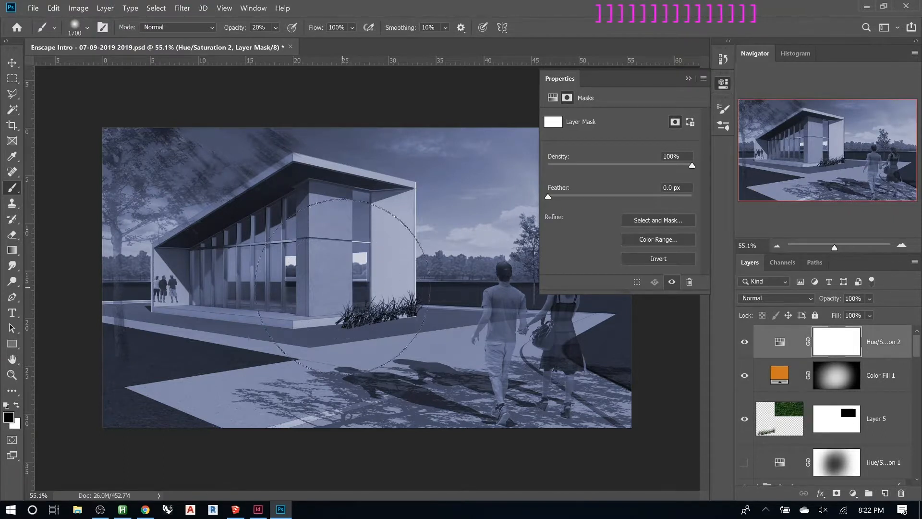
{"action": "key", "text": "bracketright"}
{"action": "key", "text": "bracketright"}
{"action": "key", "text": "bracketright"}
{"action": "left_click", "coordinate": [744, 341]}
{"action": "left_click", "coordinate": [744, 341]}
{"action": "mouse_move", "coordinate": [349, 336]}
{"action": "left_mouse_down"}
{"action": "mouse_move", "coordinate": [397, 398]}
{"action": "mouse_move", "coordinate": [348, 355]}
{"action": "mouse_move", "coordinate": [471, 363]}
{"action": "mouse_move", "coordinate": [365, 332]}
{"action": "left_mouse_up"}
{"action": "left_click", "coordinate": [390, 320]}
{"action": "left_click", "coordinate": [424, 327]}
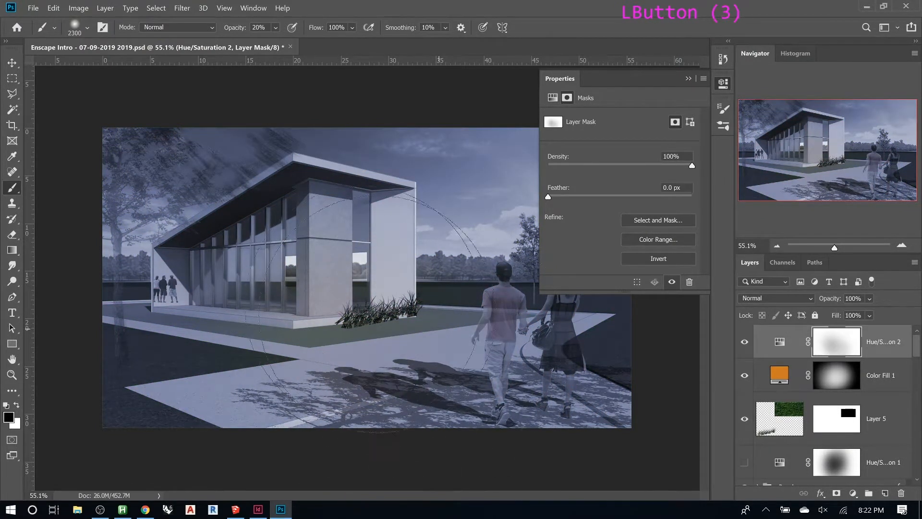
{"action": "left_click", "coordinate": [349, 288]}
{"action": "left_click", "coordinate": [71, 324]}
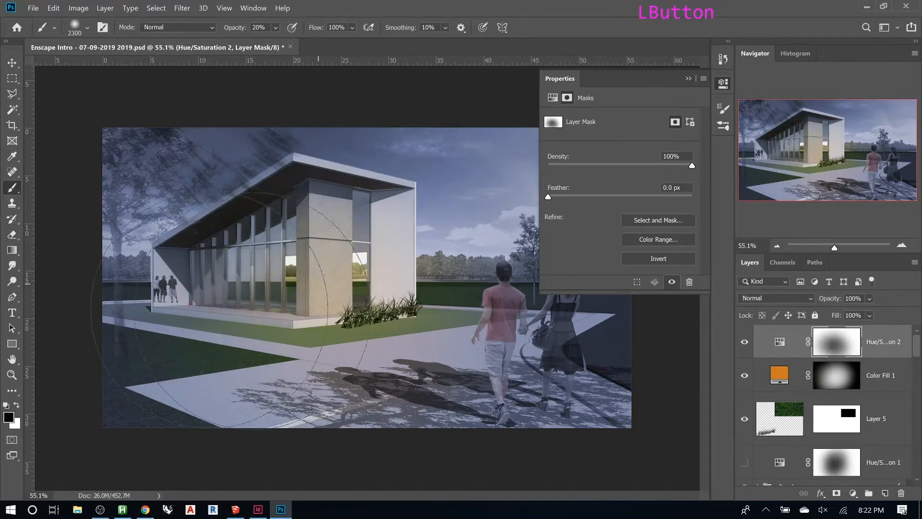
- Continue painting the Hue/Saturation mask over the people, the path and the building front
{"action": "left_click", "coordinate": [552, 356]}
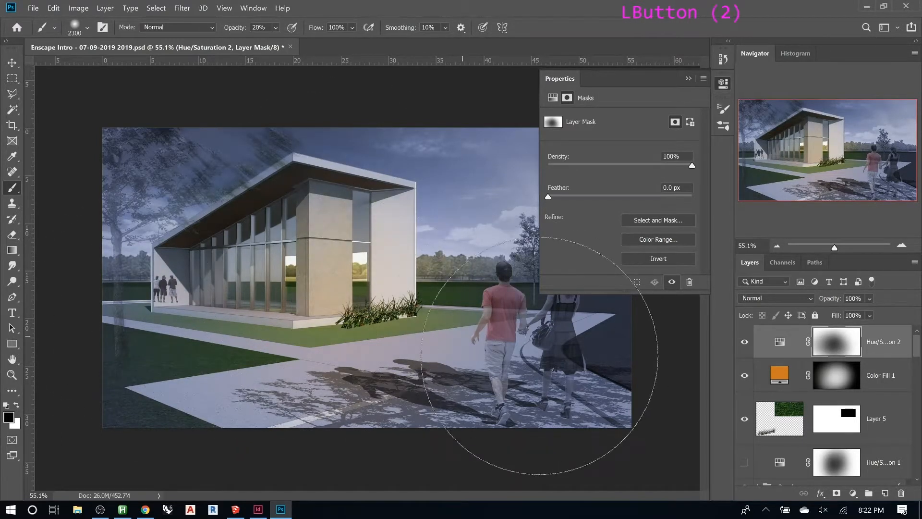
{"action": "left_click", "coordinate": [357, 288]}
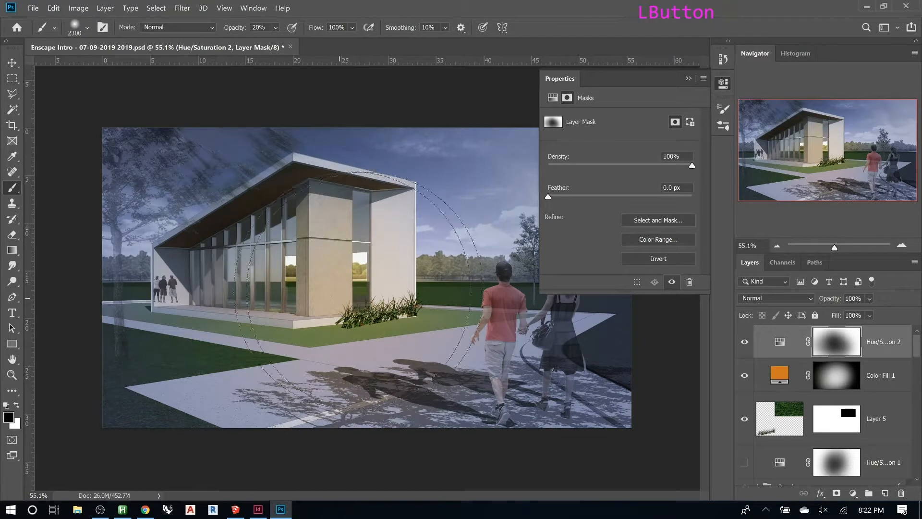
{"action": "left_click", "coordinate": [377, 293]}
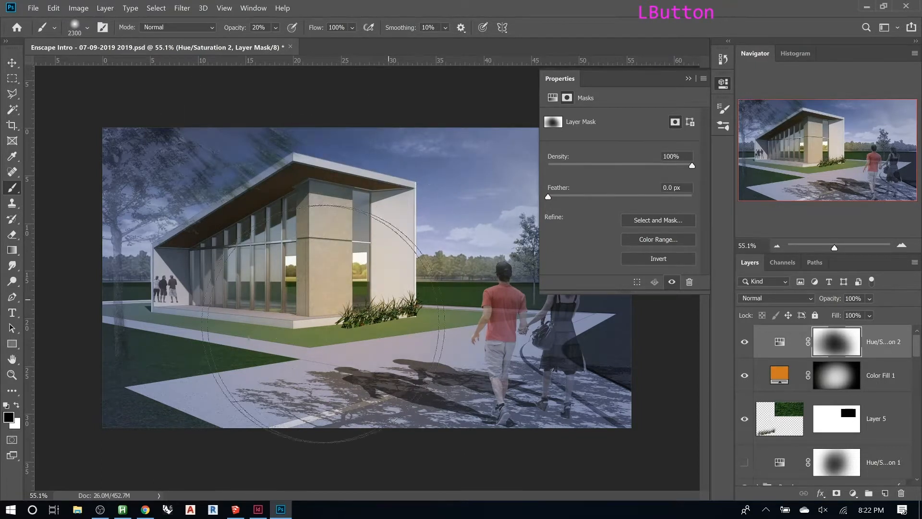
{"action": "left_click", "coordinate": [266, 365]}
{"action": "left_click", "coordinate": [290, 371]}
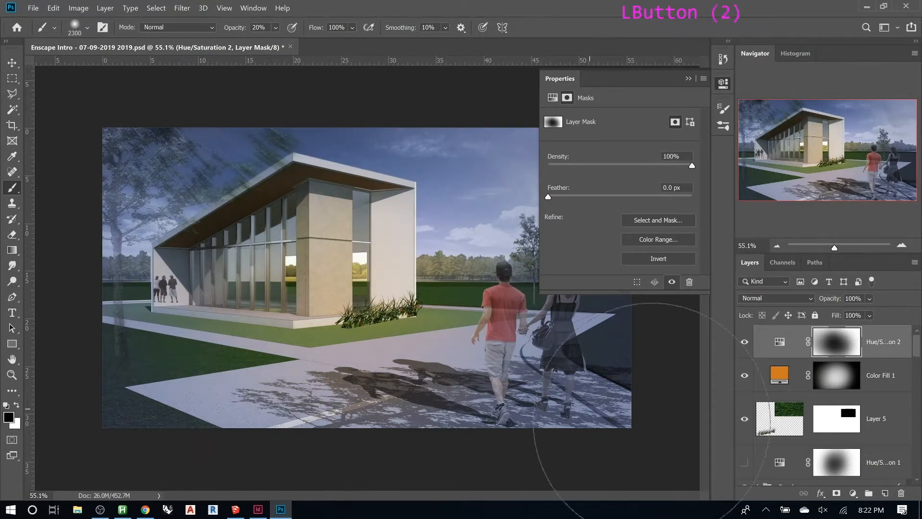
{"action": "left_click", "coordinate": [432, 242]}
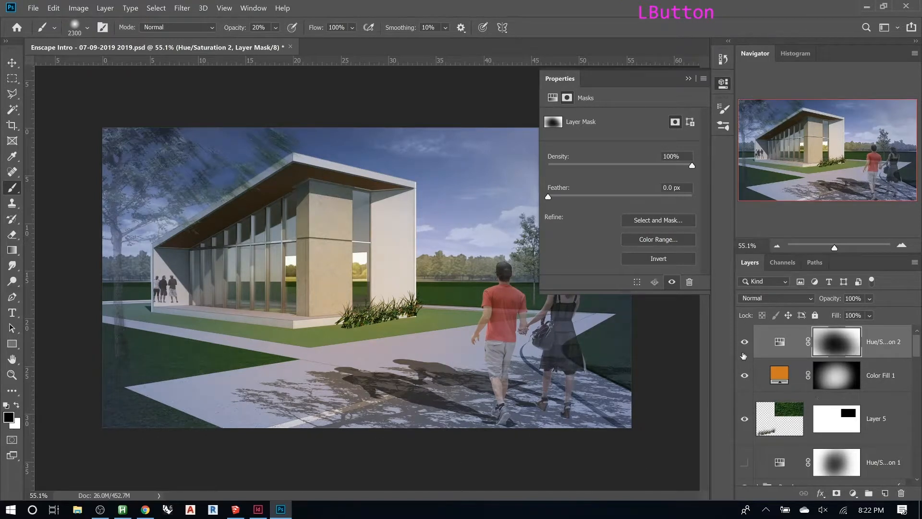
- Toggle the Hue/Saturation layer's visibility to compare the result and collapse the properties panel
{"action": "left_click", "coordinate": [743, 354]}
{"action": "left_click", "coordinate": [744, 351]}
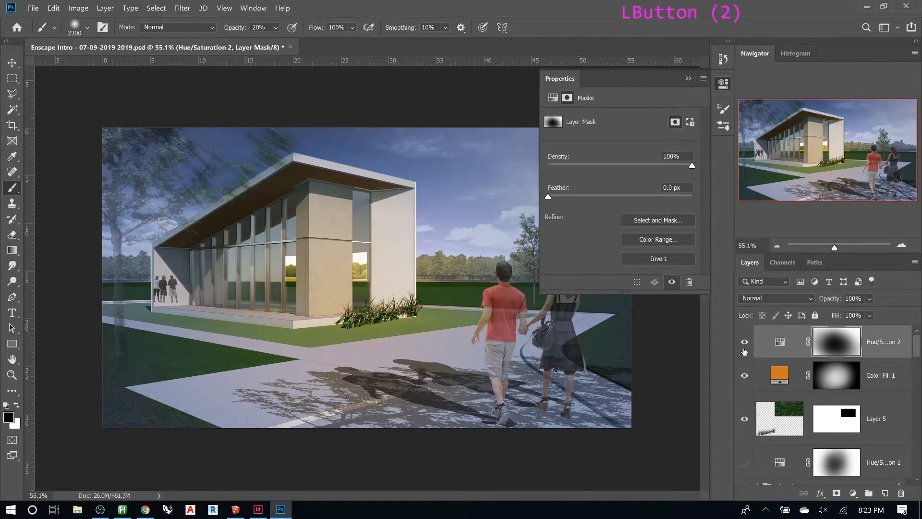
{"action": "left_click", "coordinate": [689, 78]}
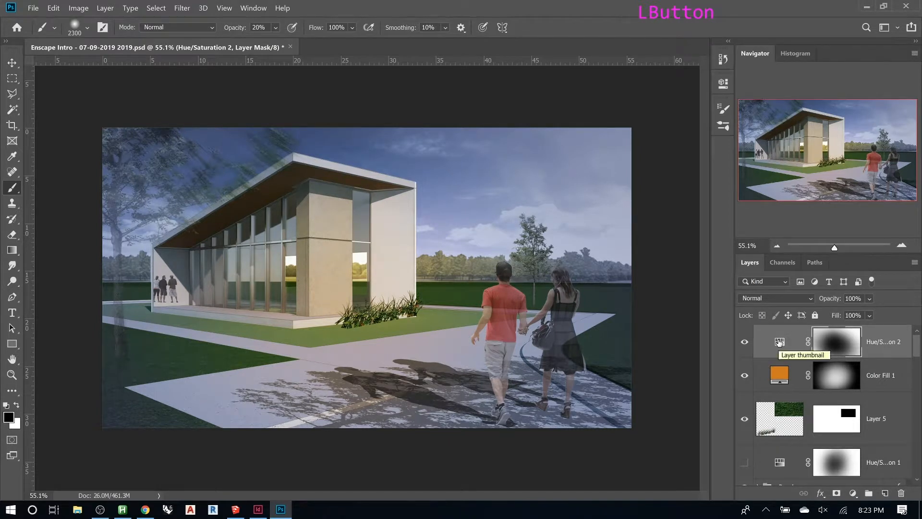
- Set the Color Fill layer's opacity to 100% and disable its layer mask
{"action": "left_click", "coordinate": [745, 375]}
{"action": "left_click", "coordinate": [789, 380]}
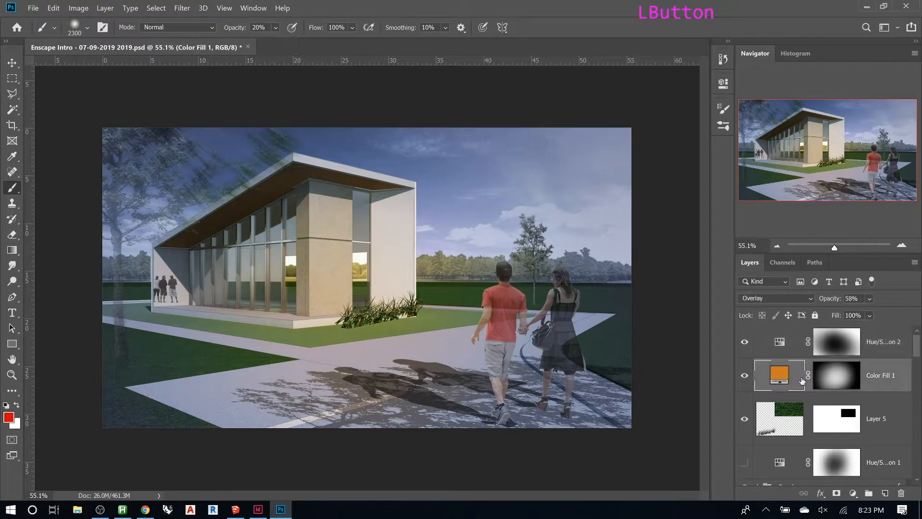
{"action": "double_click", "coordinate": [827, 298]}
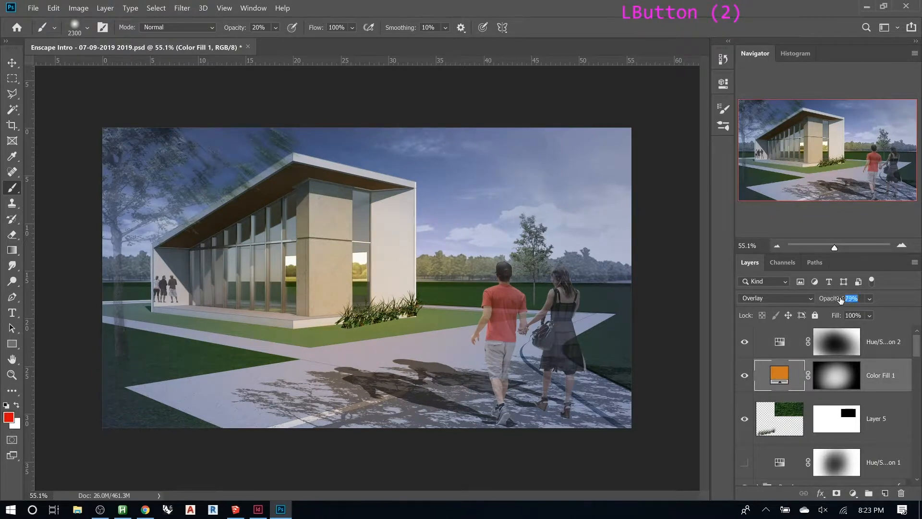
{"action": "left_click_drag", "start_coordinate": [849, 299], "coordinate": [865, 299]}
{"action": "left_click", "coordinate": [844, 373]}
{"action": "left_click", "coordinate": [844, 373], "text": "shift"}
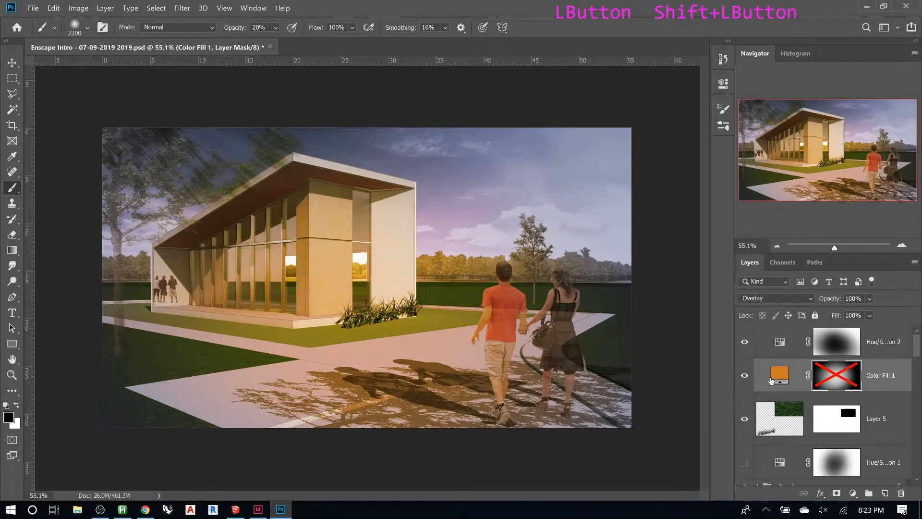
- Browse the layer stack and expand the Nightime Sky group to review its contents
{"action": "scroll", "coordinate": [836, 401], "scroll_direction": "down", "scroll_amount": 10}
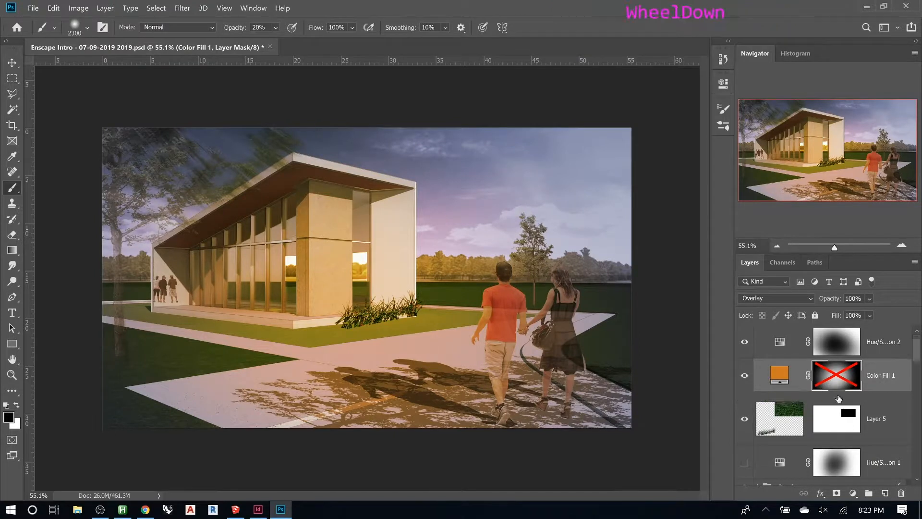
{"action": "scroll", "coordinate": [833, 397], "scroll_direction": "down", "scroll_amount": 10}
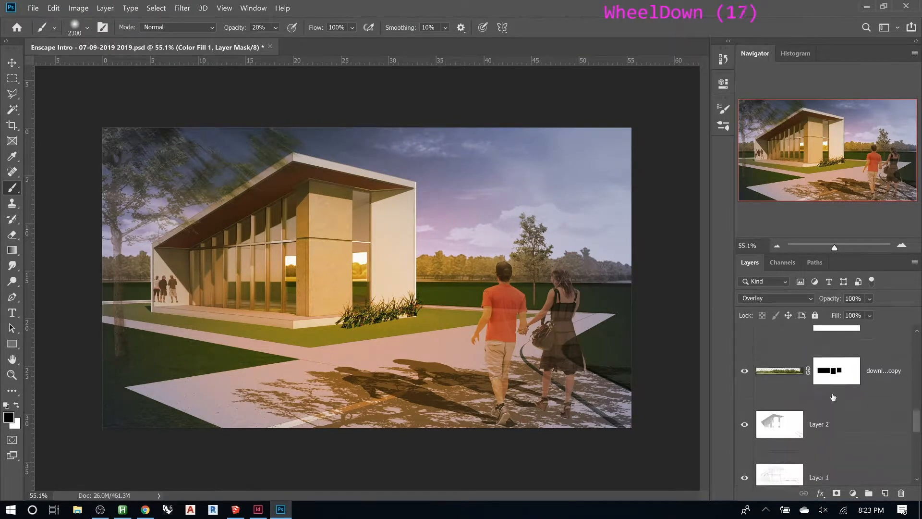
{"action": "left_click", "coordinate": [756, 379]}
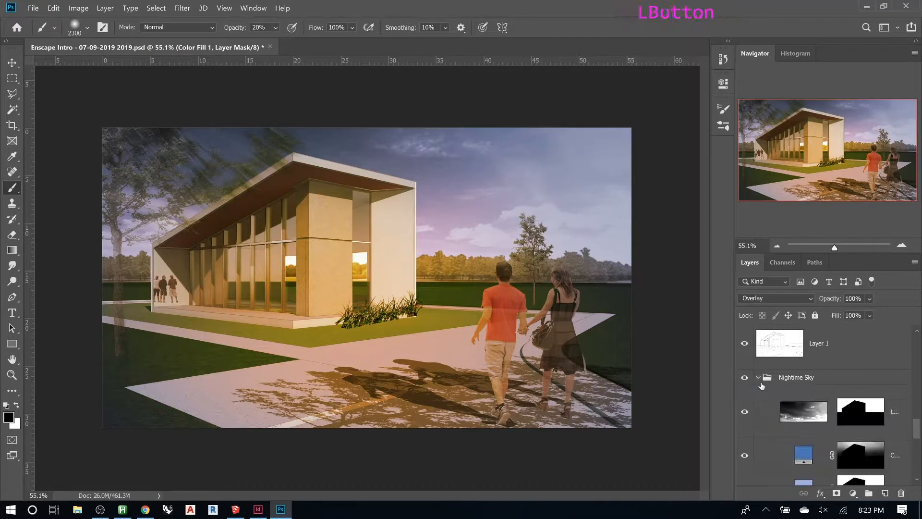
{"action": "scroll", "coordinate": [803, 411], "scroll_direction": "down", "scroll_amount": 1}
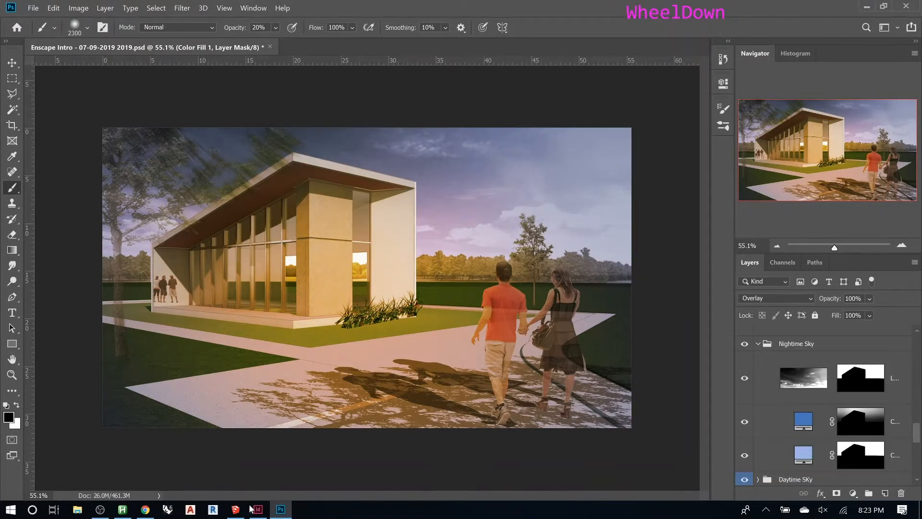
{"action": "mouse_move", "coordinate": [245, 514]}
{"action": "scroll", "coordinate": [827, 404], "scroll_direction": "up", "scroll_amount": 20}
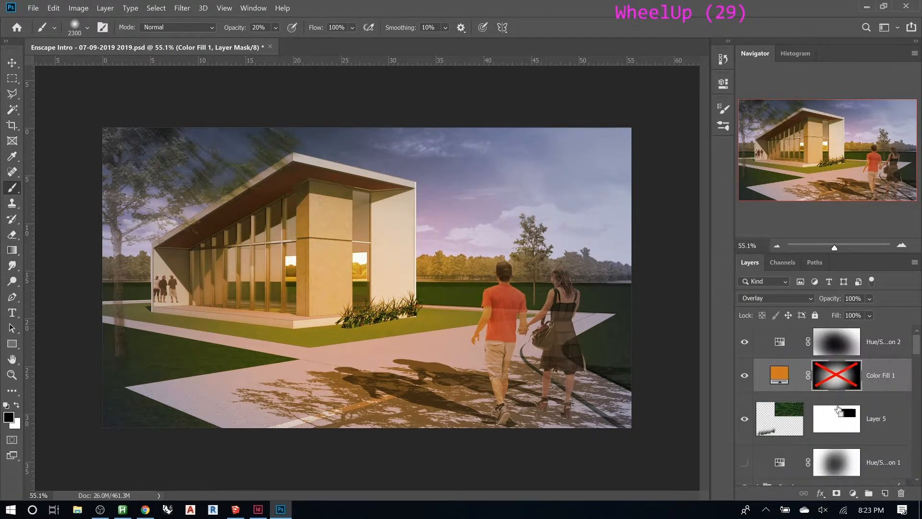
- Duplicate all layers from the top Hue/Saturation layer down to Layer 6 and merge the copies into one layer
{"action": "key", "text": "ctrl+a"}
{"action": "key", "text": "ctrl+d"}
{"action": "left_click", "coordinate": [877, 353]}
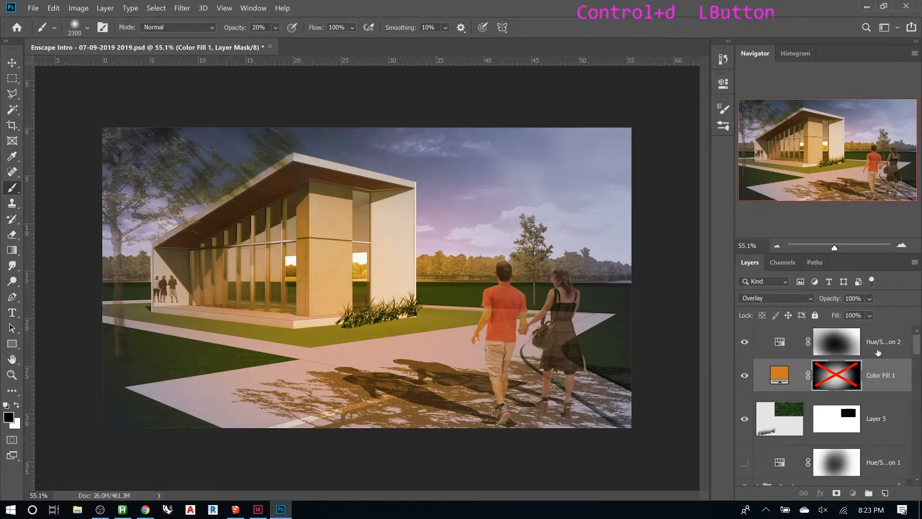
{"action": "left_click_drag", "start_coordinate": [916, 345], "coordinate": [911, 476]}
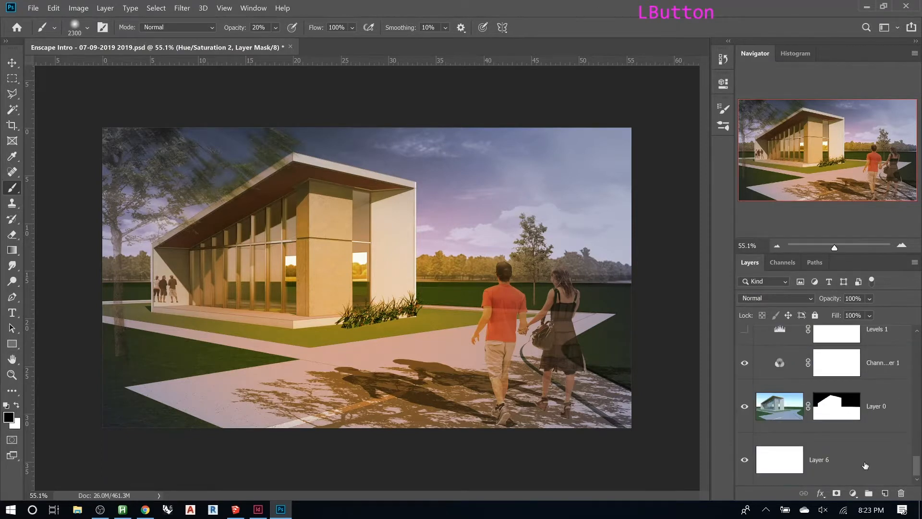
{"action": "left_click", "coordinate": [865, 465], "text": "shift"}
{"action": "key", "text": "ctrl+j"}
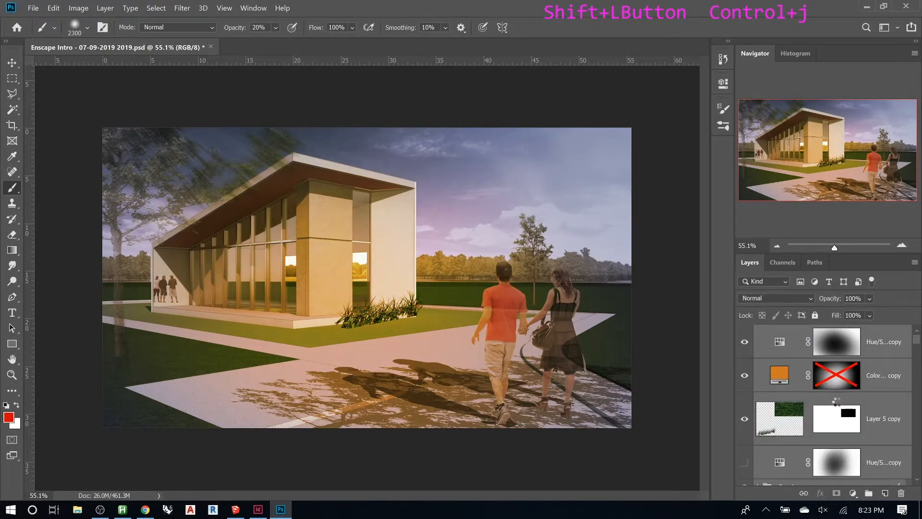
{"action": "right_click", "coordinate": [870, 374]}
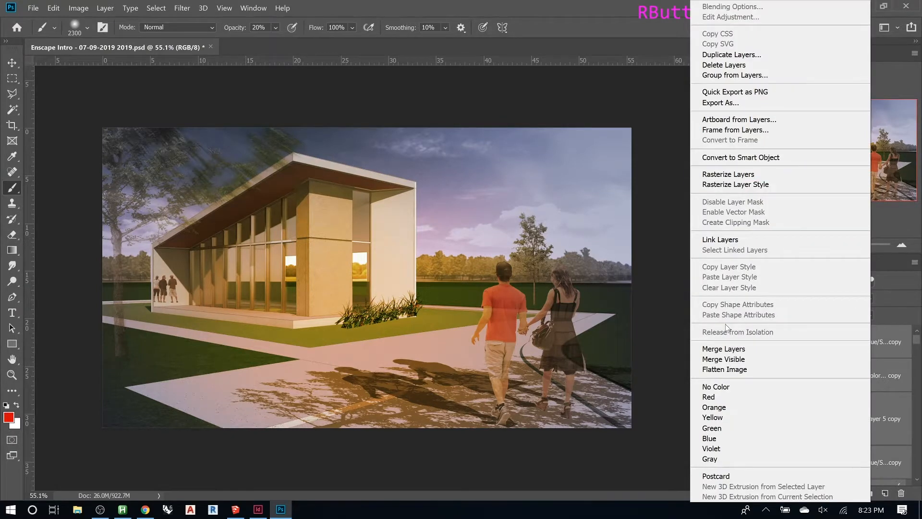
{"action": "left_click", "coordinate": [733, 351]}
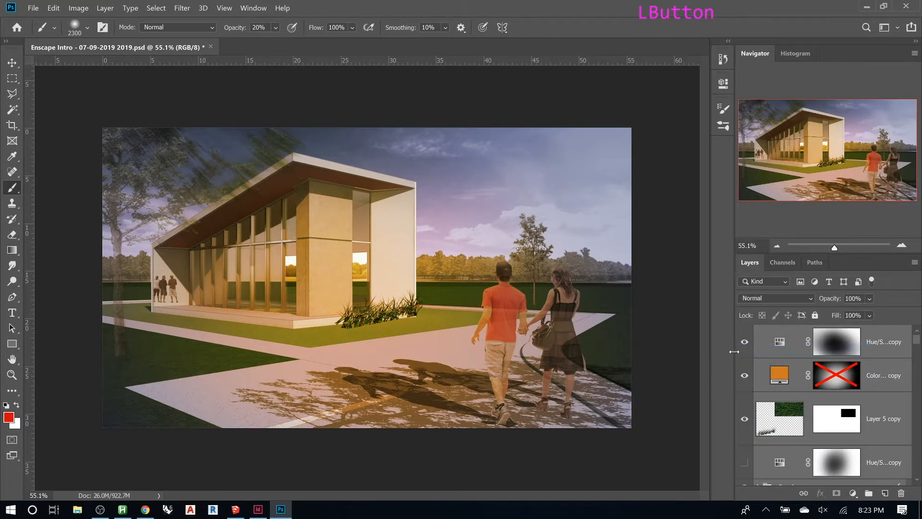
- Flip the merged layer vertically and move it down to form a reflection on the ground
{"action": "key", "text": "ctrl+t"}
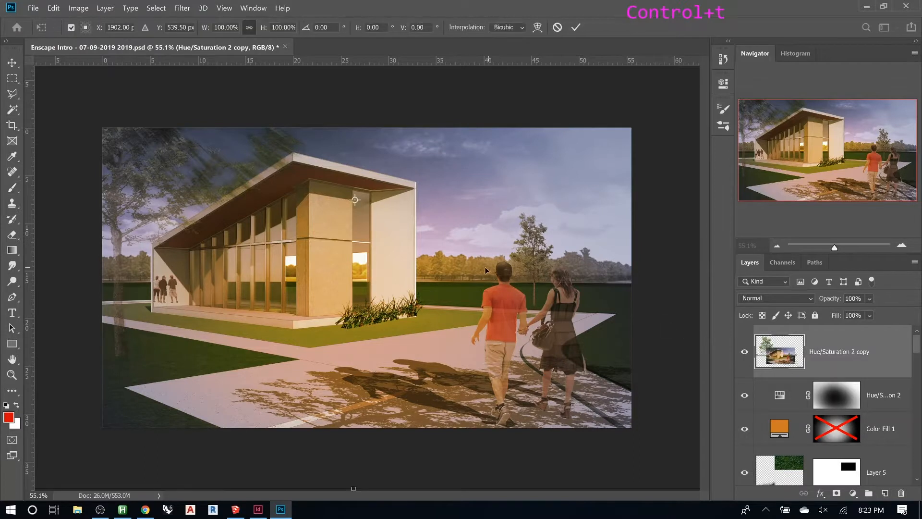
{"action": "right_click", "coordinate": [476, 268]}
{"action": "left_click", "coordinate": [514, 427]}
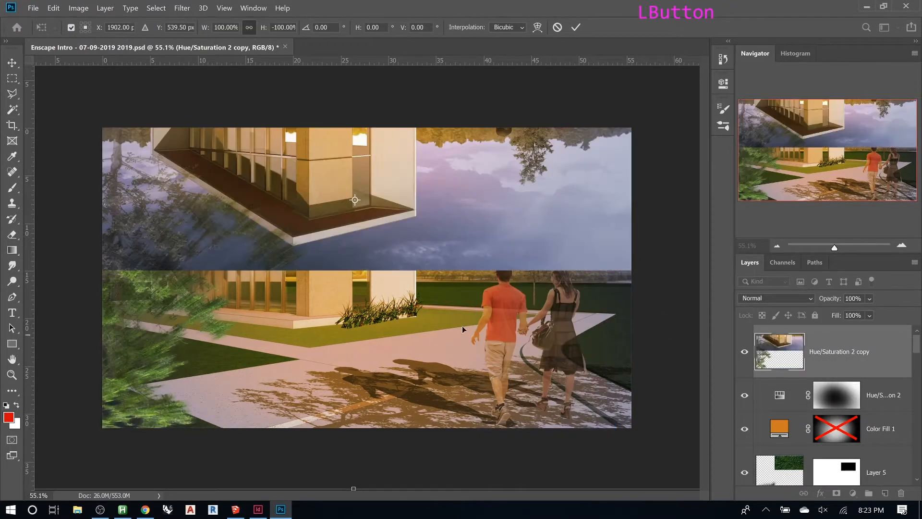
{"action": "left_click_drag", "start_coordinate": [416, 220], "coordinate": [407, 404]}
{"action": "left_click", "coordinate": [575, 27]}
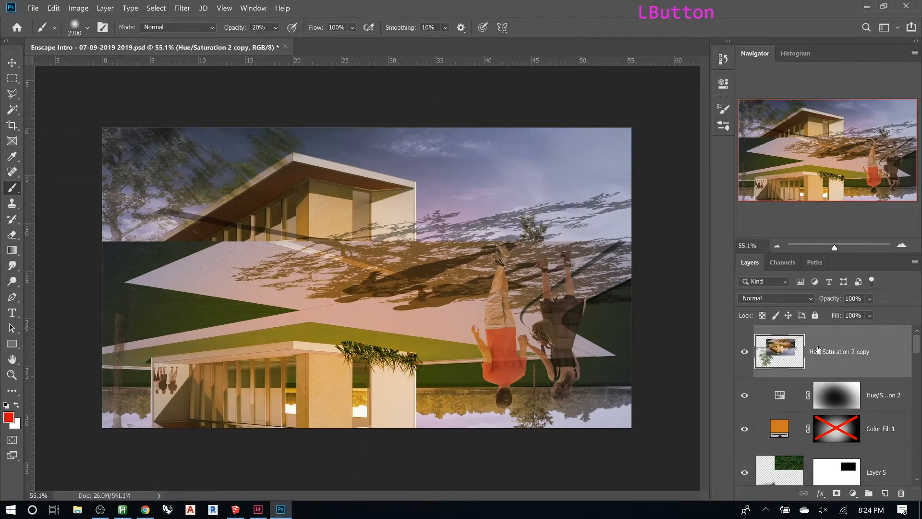
- Set the reflection layer's blend mode to Darken and nudge it upward to align with the building
{"action": "left_click", "coordinate": [787, 298]}
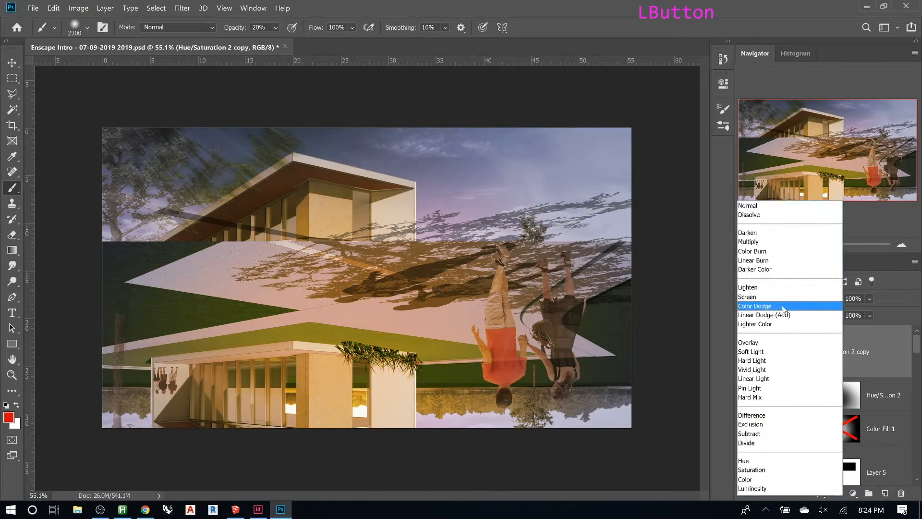
{"action": "left_click", "coordinate": [767, 236]}
{"action": "key", "text": "v"}
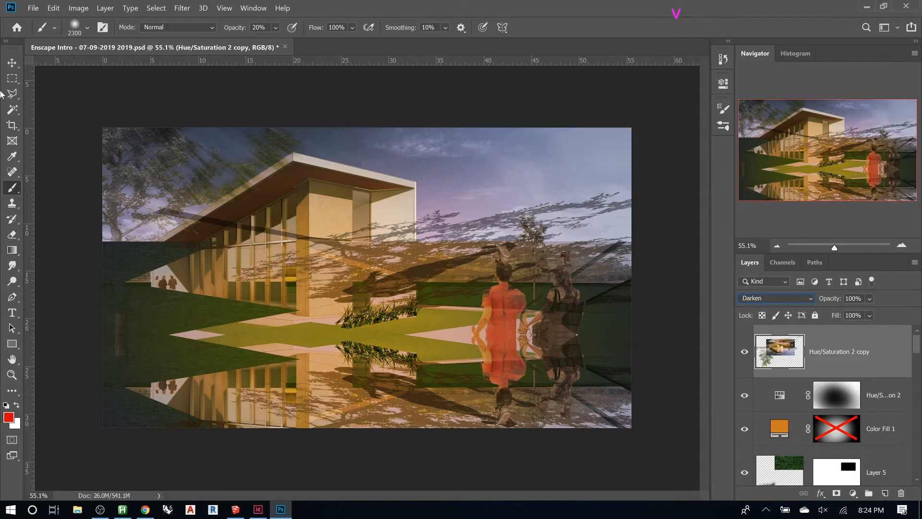
{"action": "left_click", "coordinate": [12, 62]}
{"action": "left_click_drag", "start_coordinate": [357, 318], "coordinate": [358, 291]}
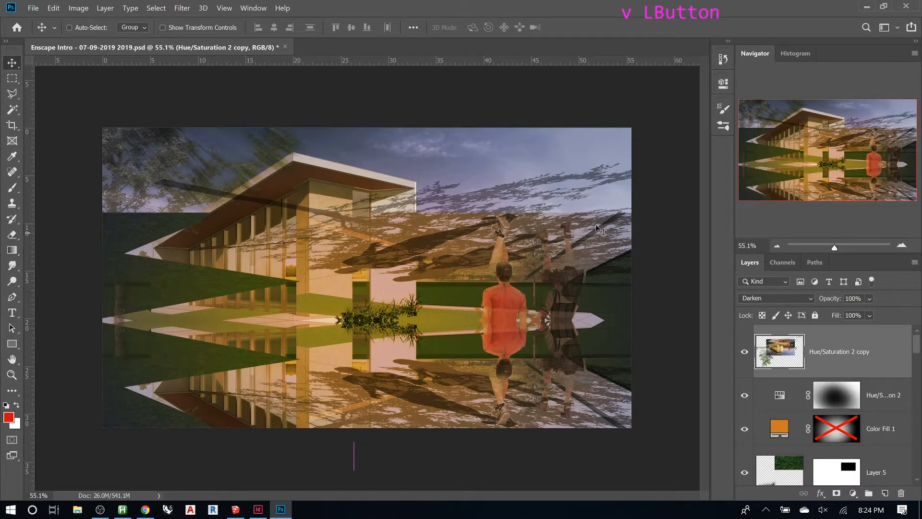
- Lower the reflection layer's opacity to 29% and add a layer mask to it
{"action": "left_click_drag", "start_coordinate": [832, 304], "coordinate": [791, 306]}
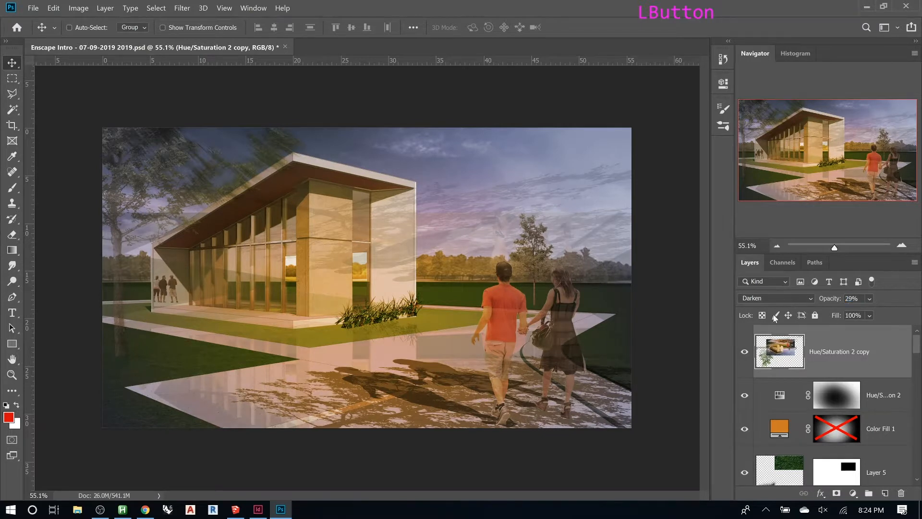
{"action": "left_click", "coordinate": [837, 493]}
- Paint black at 100% brush opacity on the reflection mask across the sky and upper building area
{"action": "key", "text": "b"}
{"action": "key", "text": "0"}
{"action": "mouse_move", "coordinate": [518, 156]}
{"action": "left_mouse_down"}
{"action": "mouse_move", "coordinate": [600, 154]}
{"action": "mouse_move", "coordinate": [288, 154]}
{"action": "mouse_move", "coordinate": [480, 144]}
{"action": "mouse_move", "coordinate": [74, 131]}
{"action": "mouse_move", "coordinate": [442, 149]}
{"action": "mouse_move", "coordinate": [105, 160]}
{"action": "left_mouse_up"}
{"action": "mouse_move", "coordinate": [108, 162]}
{"action": "left_mouse_down"}
{"action": "mouse_move", "coordinate": [252, 170]}
{"action": "mouse_move", "coordinate": [463, 156]}
{"action": "left_mouse_up"}
{"action": "mouse_move", "coordinate": [461, 156]}
{"action": "left_mouse_down"}
{"action": "mouse_move", "coordinate": [179, 181]}
{"action": "mouse_move", "coordinate": [442, 153]}
{"action": "mouse_move", "coordinate": [396, 155]}
{"action": "mouse_move", "coordinate": [192, 185]}
{"action": "left_mouse_up"}
{"action": "left_click_drag", "start_coordinate": [192, 187], "coordinate": [461, 160]}
{"action": "mouse_move", "coordinate": [456, 161]}
{"action": "left_mouse_down"}
{"action": "mouse_move", "coordinate": [178, 185]}
{"action": "mouse_move", "coordinate": [471, 170]}
{"action": "left_mouse_up"}
{"action": "left_click_drag", "start_coordinate": [471, 170], "coordinate": [193, 192]}
{"action": "mouse_move", "coordinate": [263, 187]}
{"action": "left_mouse_down"}
{"action": "mouse_move", "coordinate": [524, 173]}
{"action": "mouse_move", "coordinate": [583, 181]}
{"action": "left_mouse_up"}
{"action": "left_click_drag", "start_coordinate": [584, 182], "coordinate": [192, 188]}
{"action": "left_click_drag", "start_coordinate": [192, 188], "coordinate": [447, 168]}
{"action": "left_click_drag", "start_coordinate": [447, 168], "coordinate": [159, 185]}
{"action": "left_click_drag", "start_coordinate": [159, 185], "coordinate": [285, 170]}
{"action": "left_click_drag", "start_coordinate": [285, 171], "coordinate": [413, 169]}
{"action": "left_click_drag", "start_coordinate": [413, 169], "coordinate": [540, 168]}
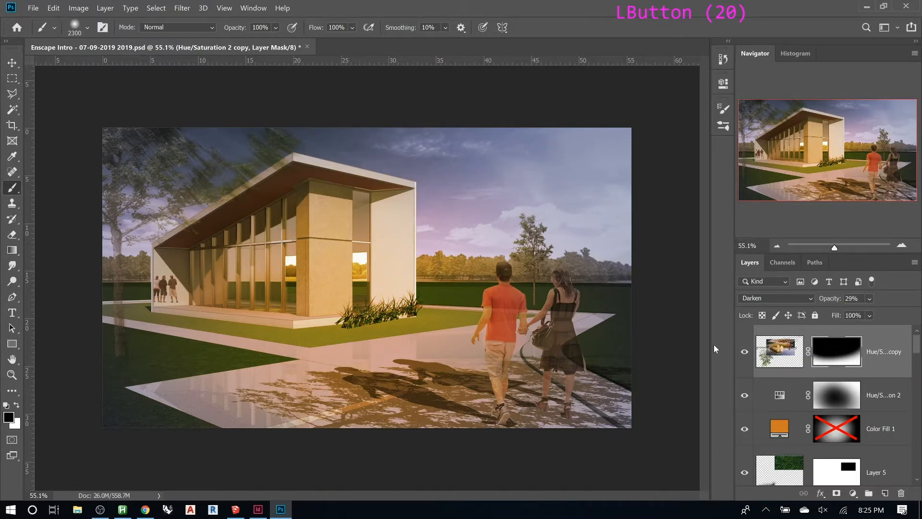
- Hide the reflection, Hue/Saturation and Color Fill layers to compare with the original daytime render
{"action": "scroll", "coordinate": [814, 380], "scroll_direction": "down", "scroll_amount": 6}
{"action": "scroll", "coordinate": [813, 380], "scroll_direction": "down", "scroll_amount": 5}
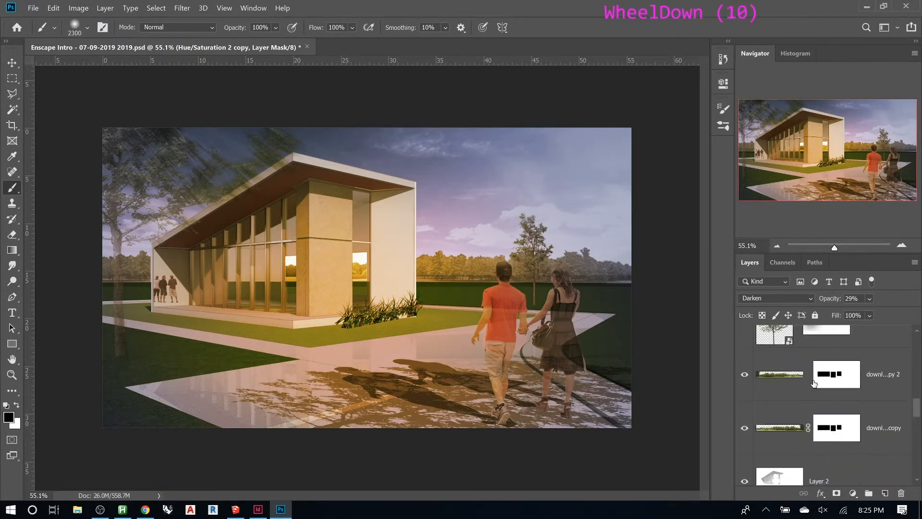
{"action": "scroll", "coordinate": [824, 384], "scroll_direction": "up", "scroll_amount": 17}
{"action": "left_click", "coordinate": [744, 352]}
{"action": "left_click", "coordinate": [744, 395]}
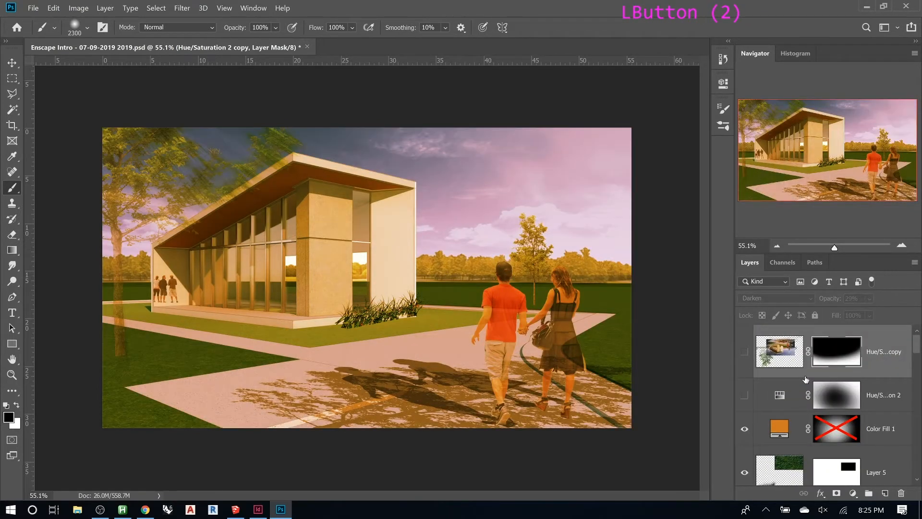
{"action": "left_click", "coordinate": [744, 428]}
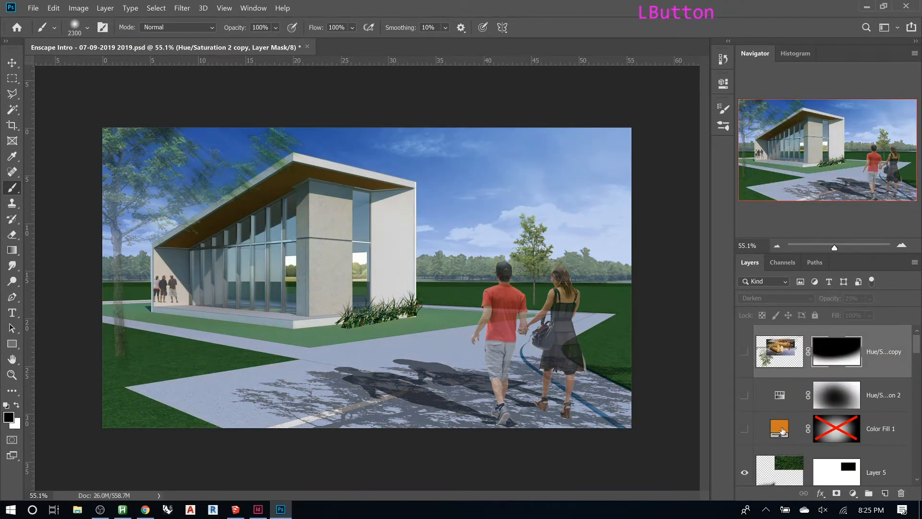
- Select the Color Fill mask and hide the Nightime Sky group to show the daytime sky
{"action": "left_click", "coordinate": [818, 432], "text": "shift"}
{"action": "left_click", "coordinate": [818, 432]}
{"action": "scroll", "coordinate": [811, 377], "scroll_direction": "down", "scroll_amount": 11}
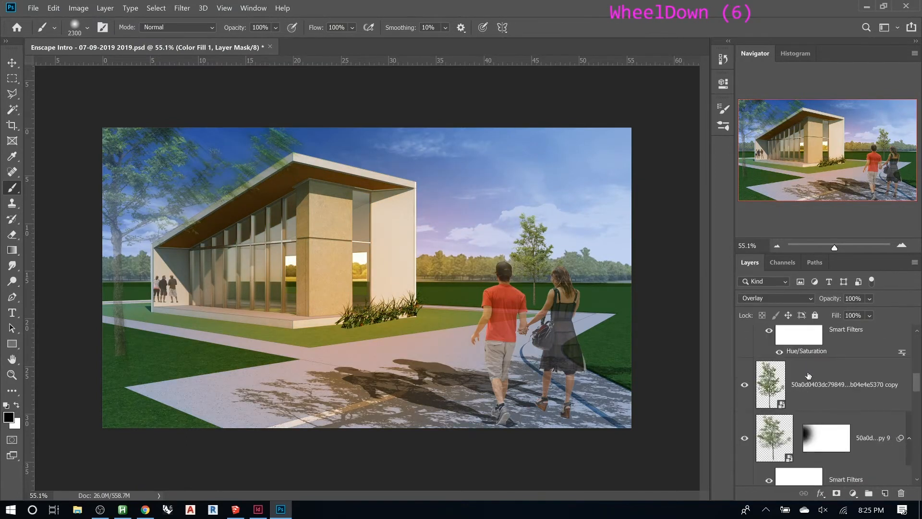
{"action": "scroll", "coordinate": [809, 375], "scroll_direction": "down", "scroll_amount": 5}
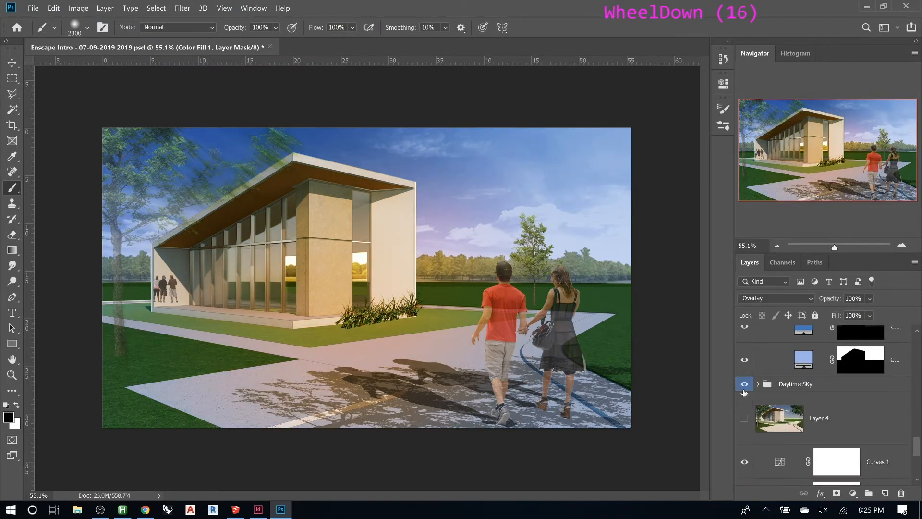
{"action": "scroll", "coordinate": [747, 391], "scroll_direction": "up", "scroll_amount": 4}
{"action": "left_click", "coordinate": [757, 463]}
{"action": "left_click", "coordinate": [757, 463]}
{"action": "left_click", "coordinate": [745, 462]}
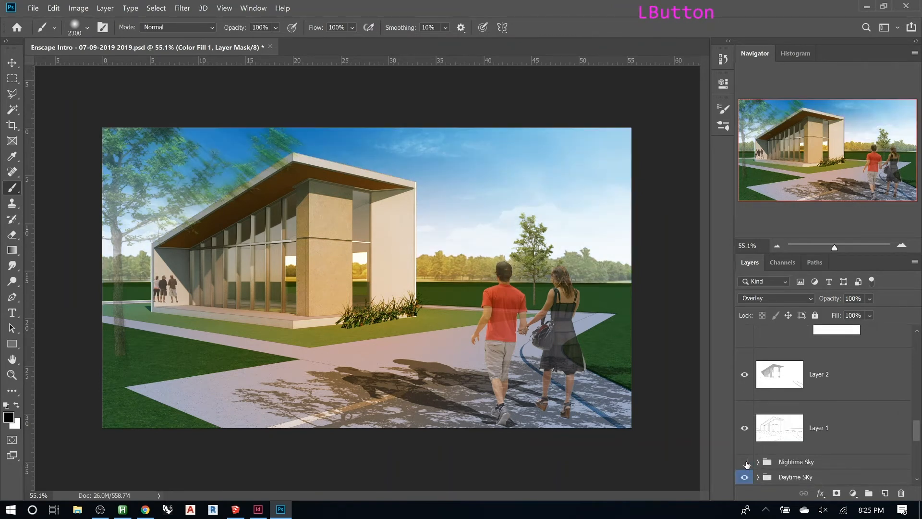